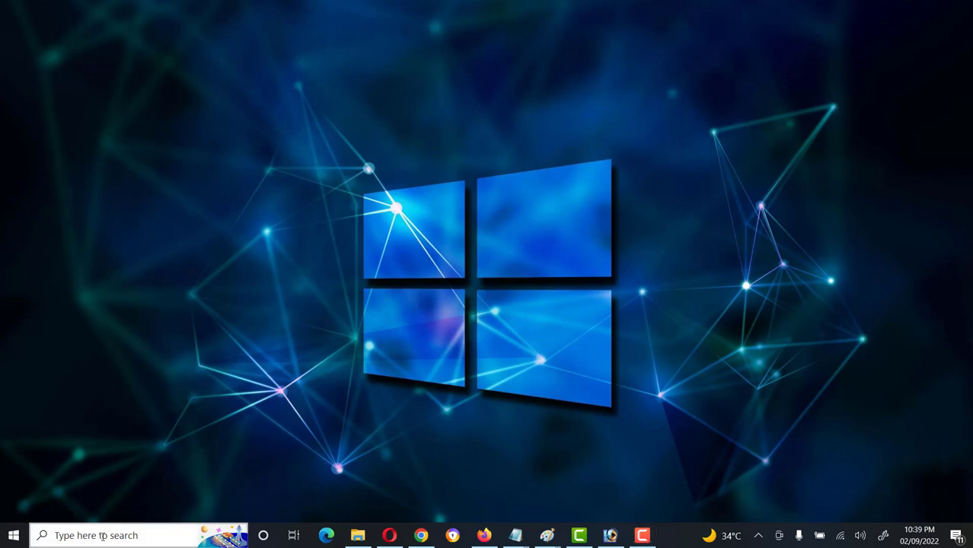
- Search Windows for 'services' so the Services app shows as best match
left_click(97, 536)
left_click(65, 536)
type("services")
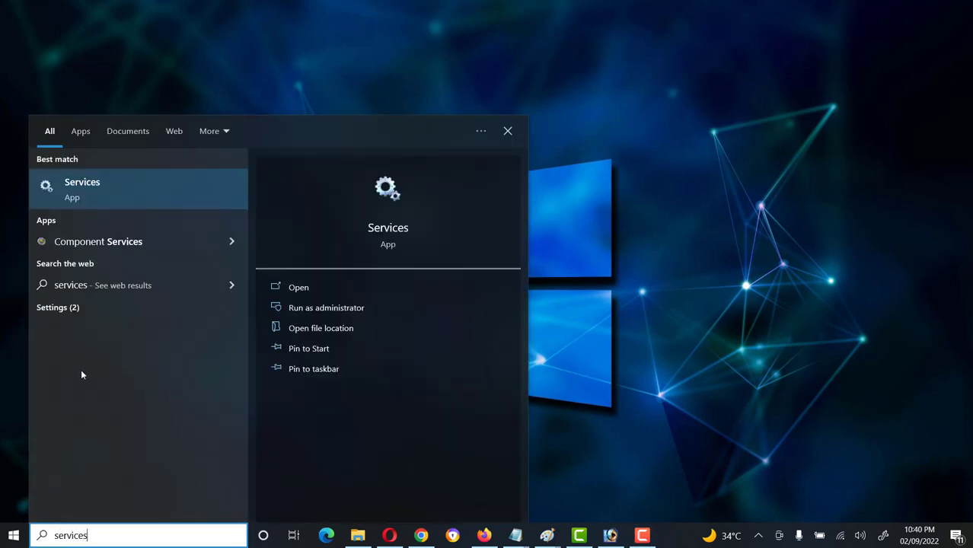
- Launch Services and widen the Name column to show full service names
left_click(67, 183)
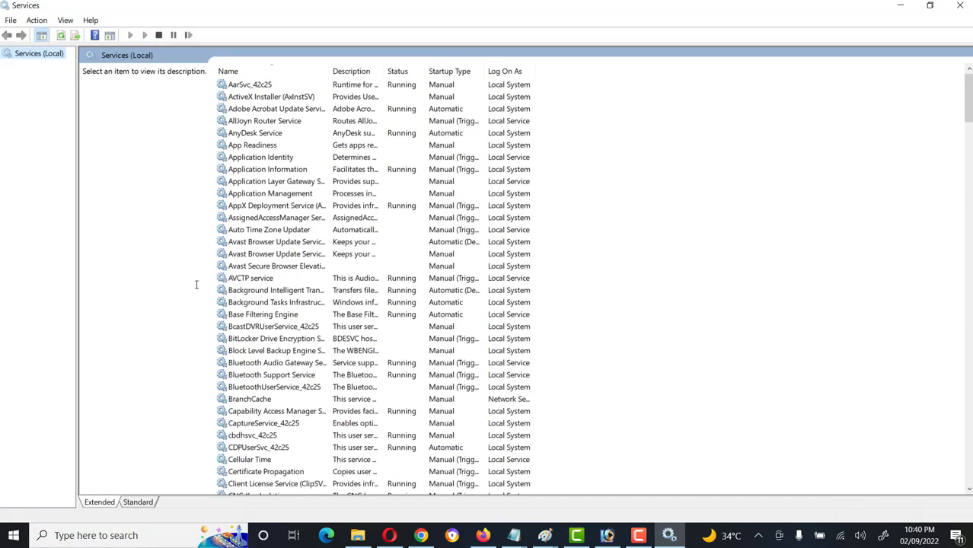
scroll(326, 288, "down", 20)
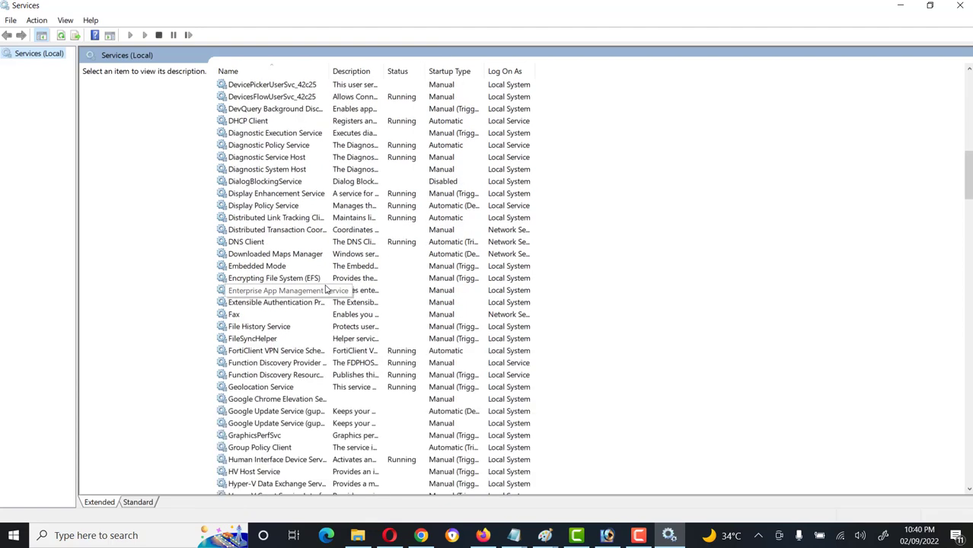
scroll(325, 288, "down", 20)
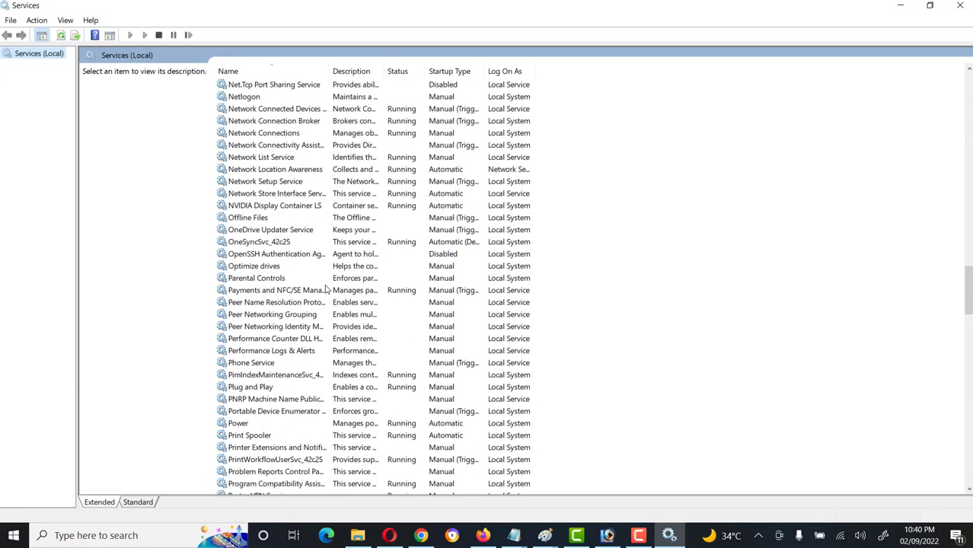
scroll(325, 287, "down", 9)
scroll(325, 288, "down", 8)
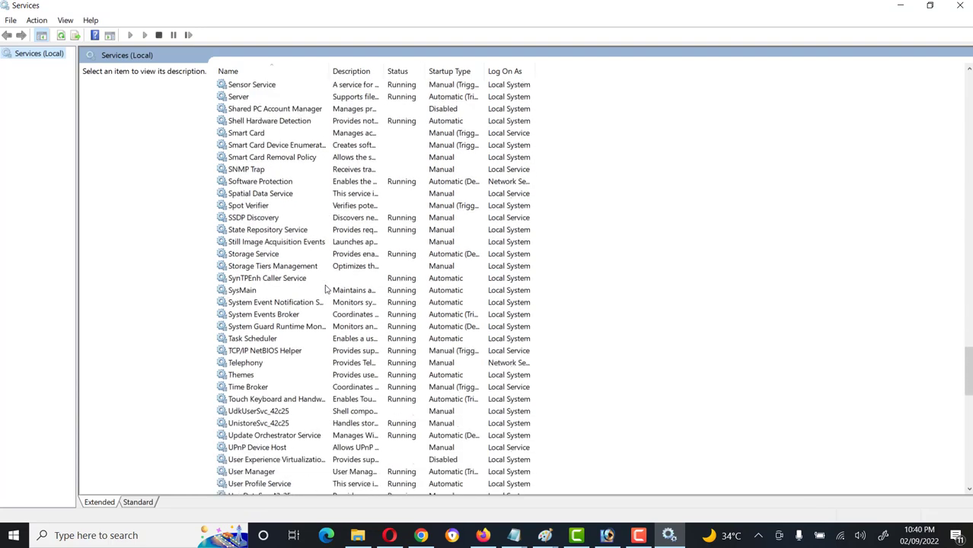
scroll(325, 288, "down", 4)
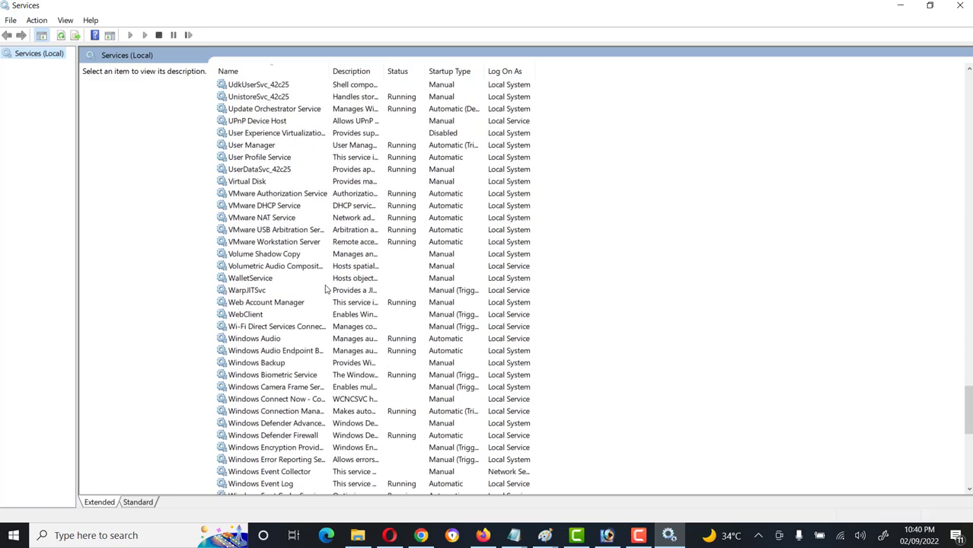
left_click_drag(329, 71, 463, 90)
- Scroll to the Windows Update service, select it and bring up its context menu
scroll(337, 285, "down", 4)
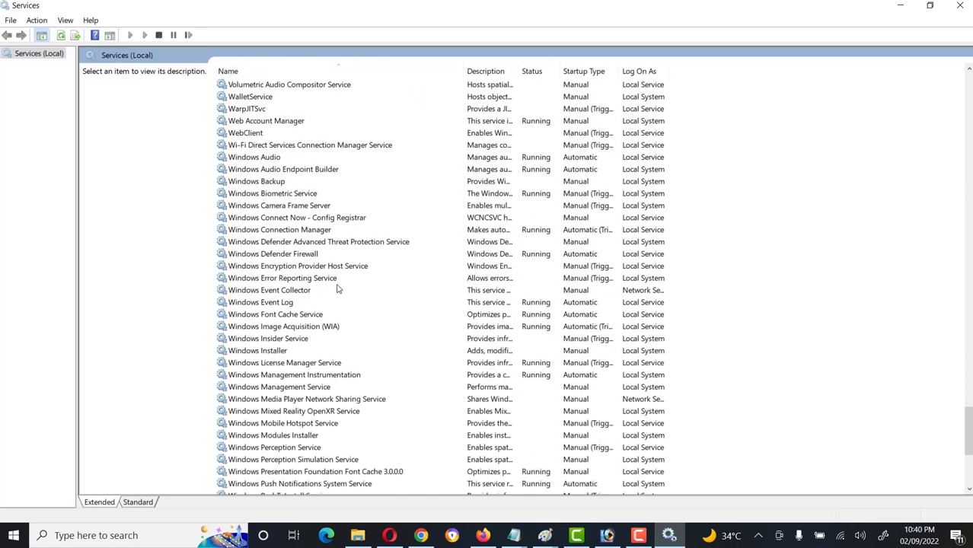
scroll(337, 290, "down", 6)
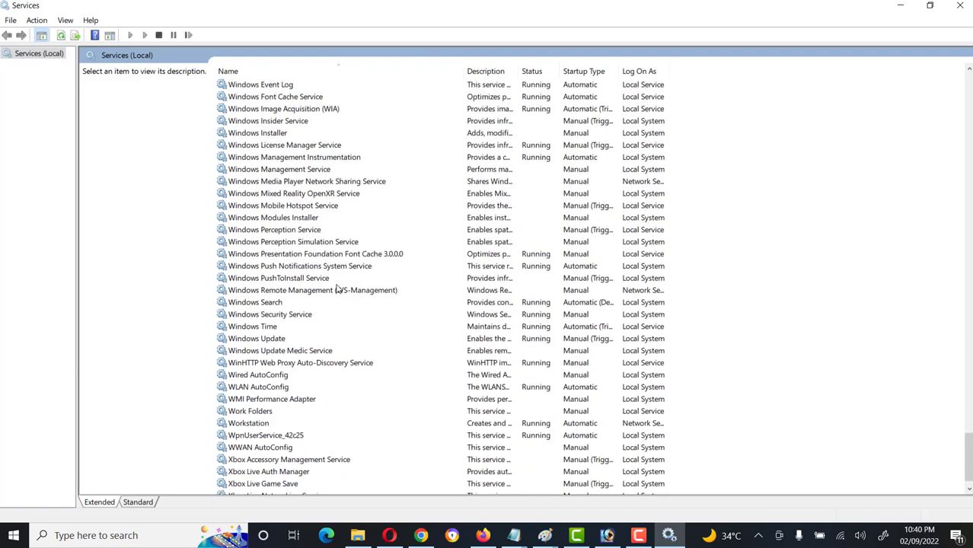
scroll(338, 291, "down", 1)
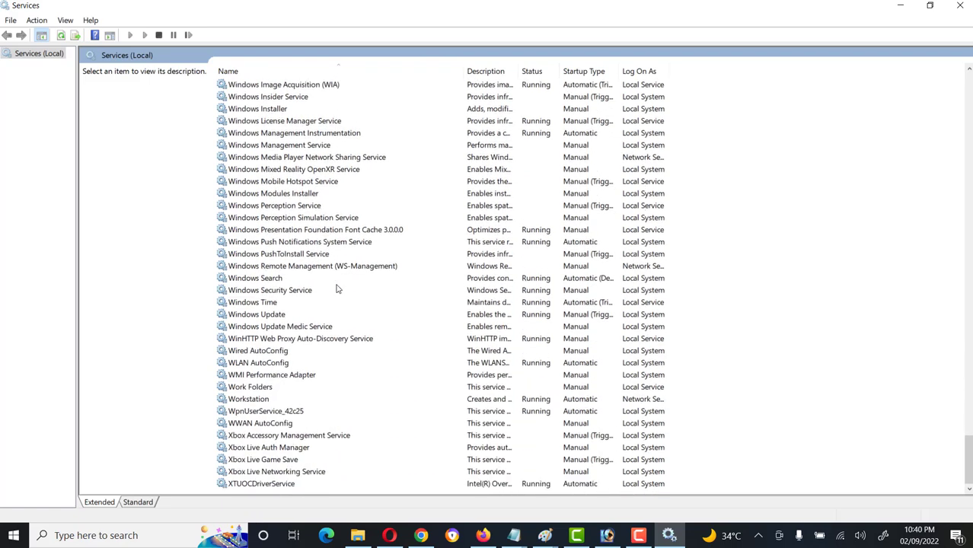
left_click(275, 316)
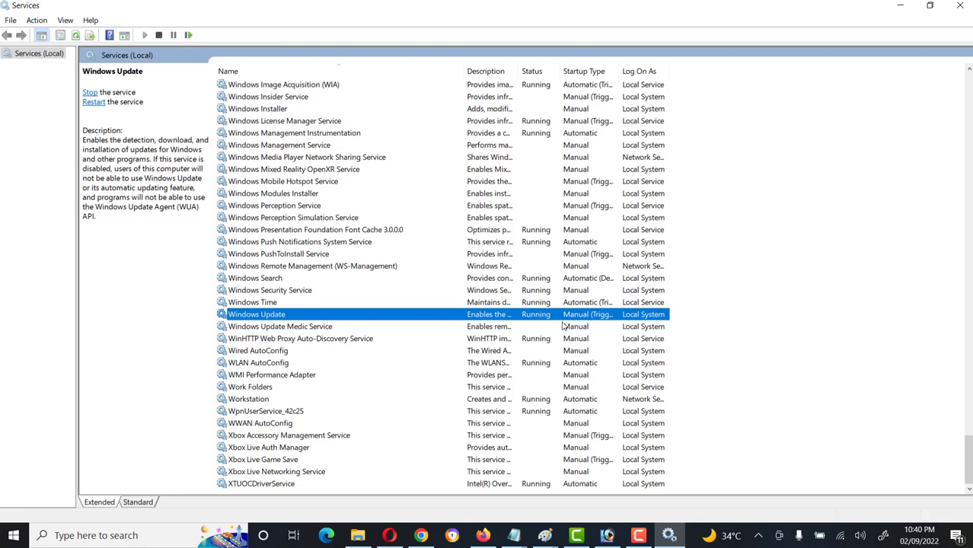
right_click(268, 313)
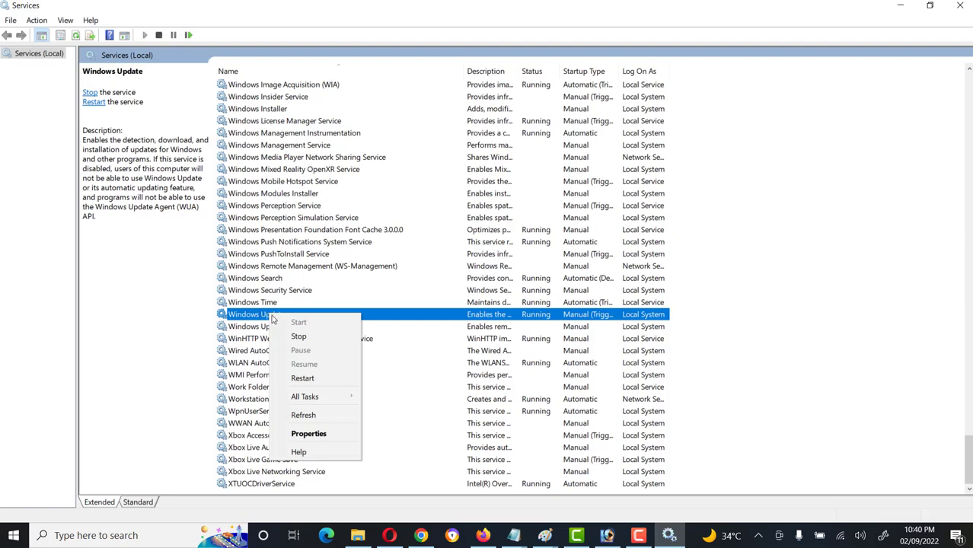
- In Windows Update properties, change Startup type to Disabled, apply and confirm with OK
left_click(310, 435)
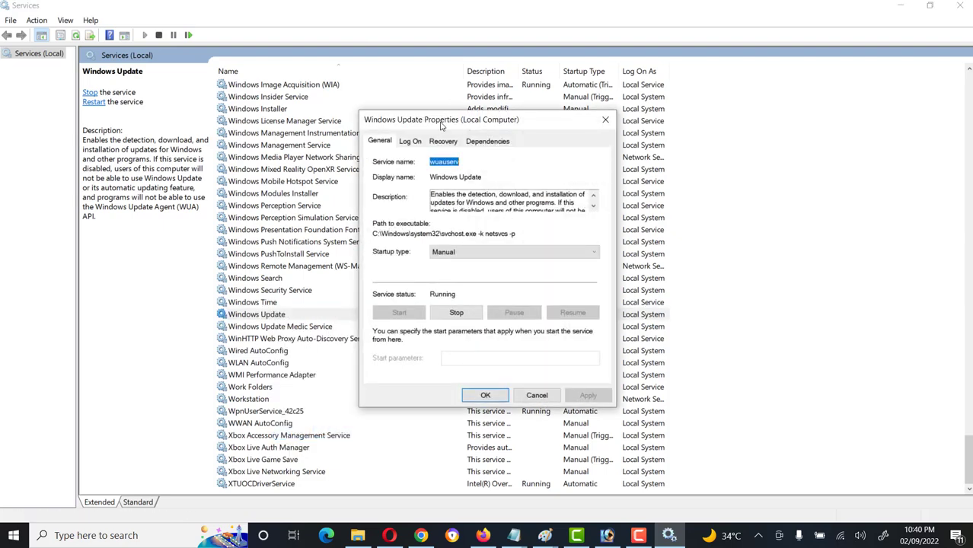
left_click_drag(440, 122, 347, 123)
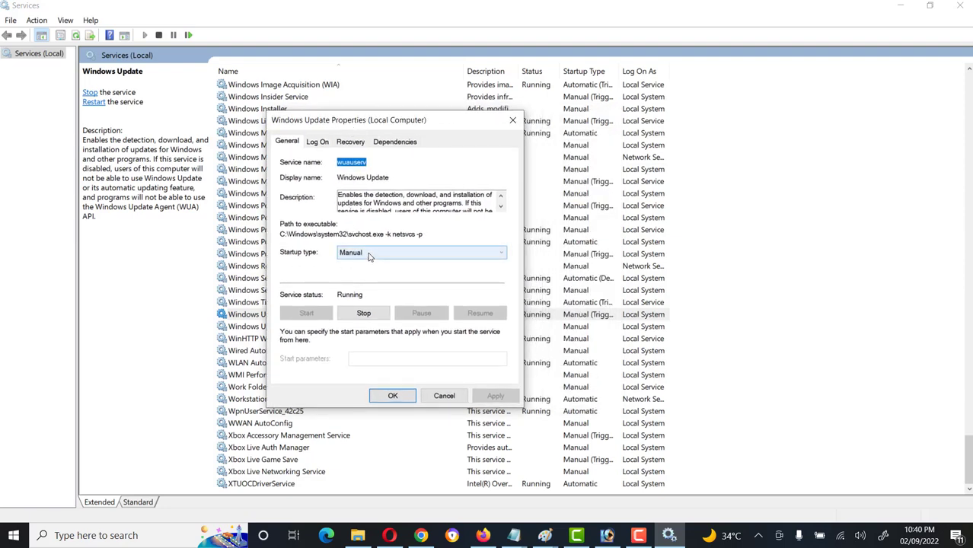
left_click(369, 257)
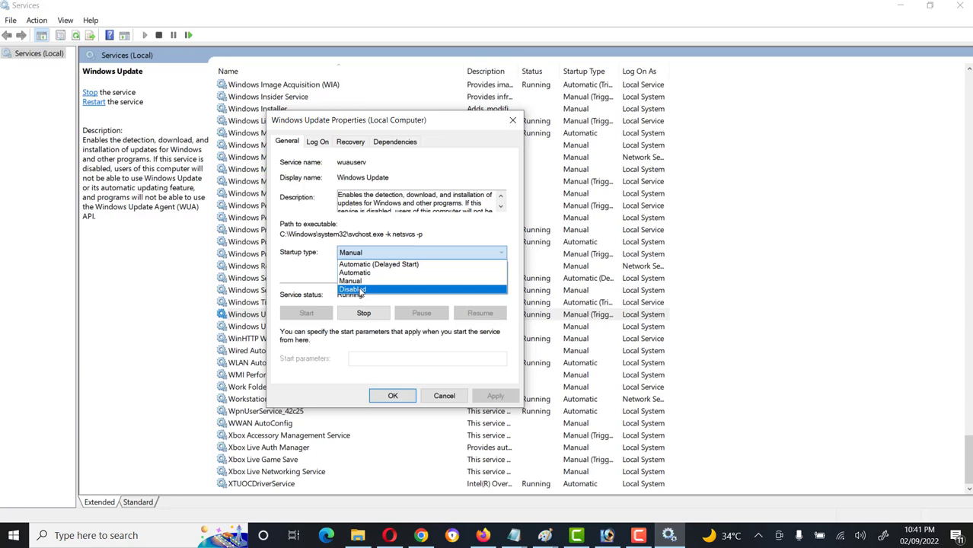
left_click(361, 290)
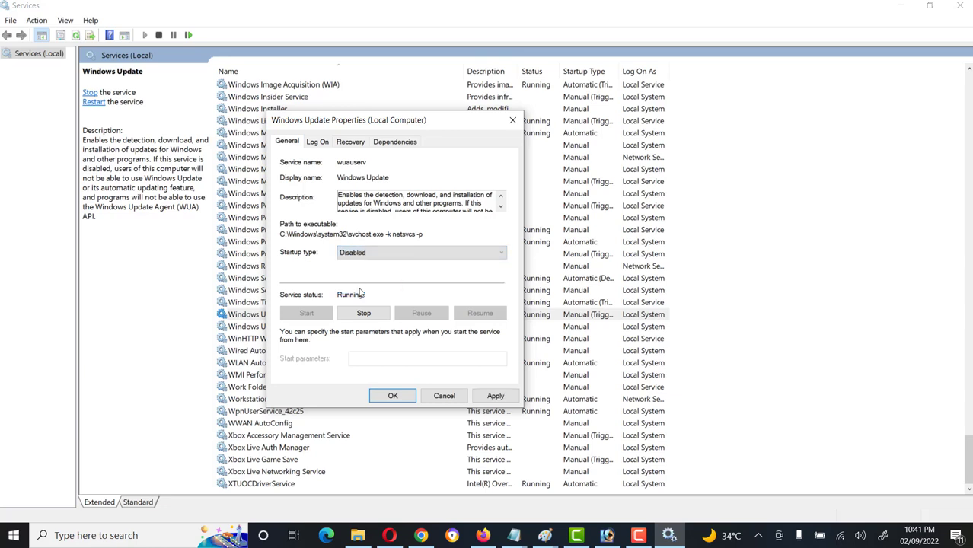
left_click(496, 396)
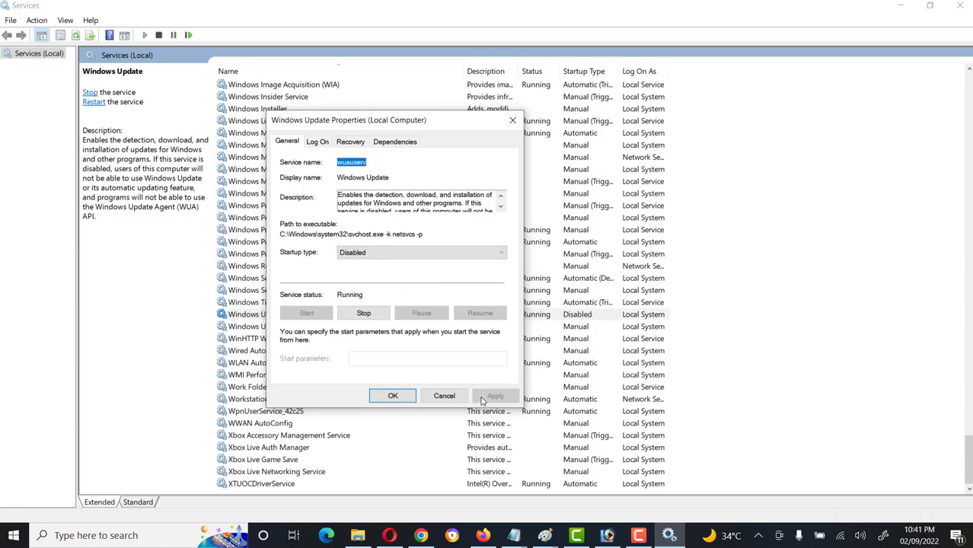
left_click(391, 400)
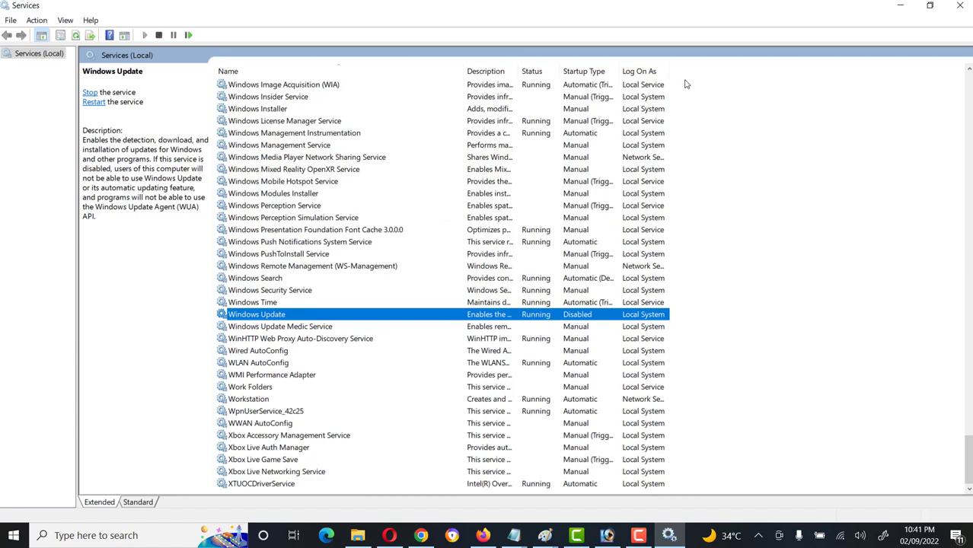
- Close Services and launch Edit group policy by searching 'local group'
left_click(963, 8)
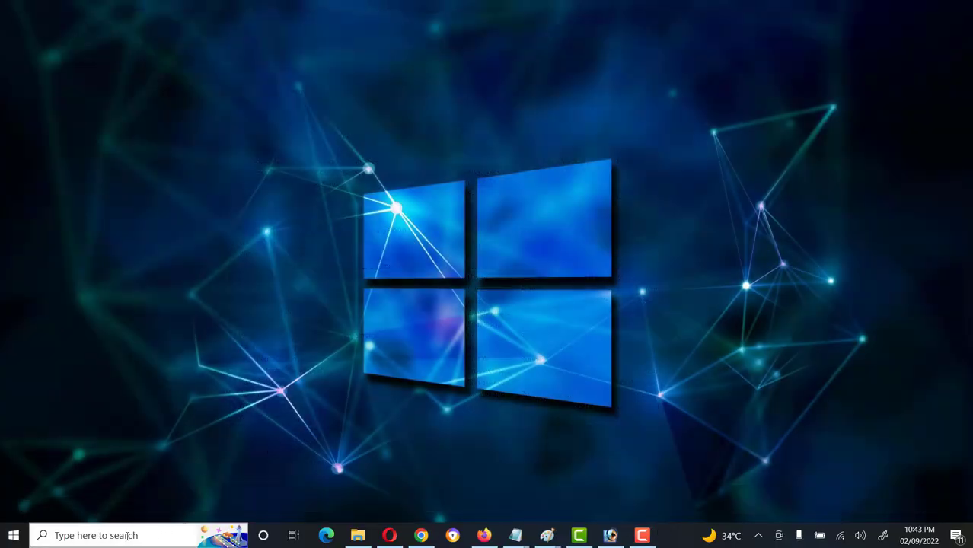
left_click(114, 535)
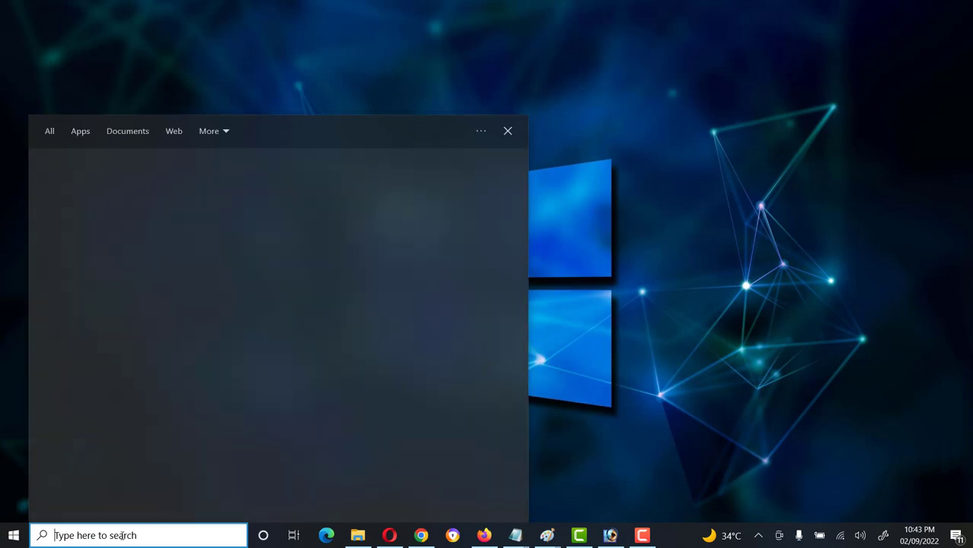
type("local group")
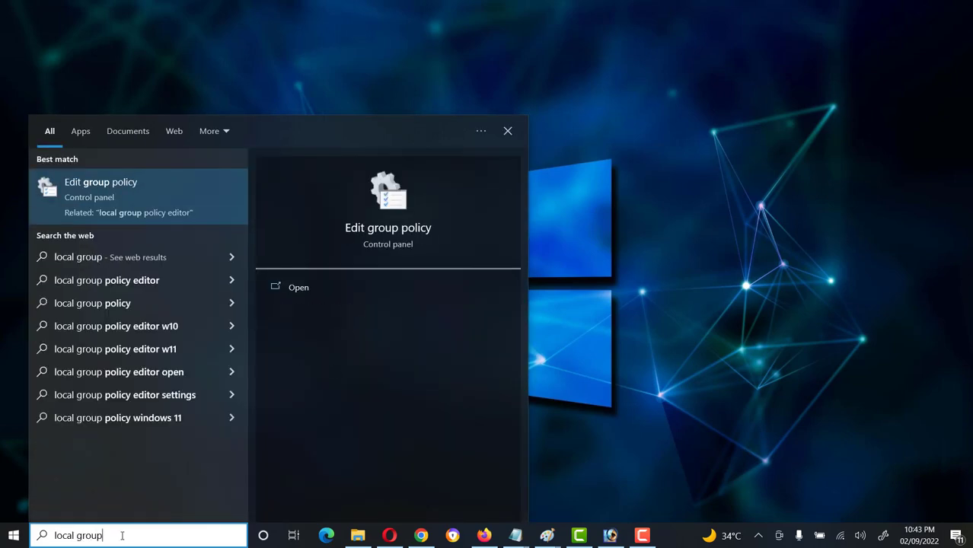
left_click(94, 193)
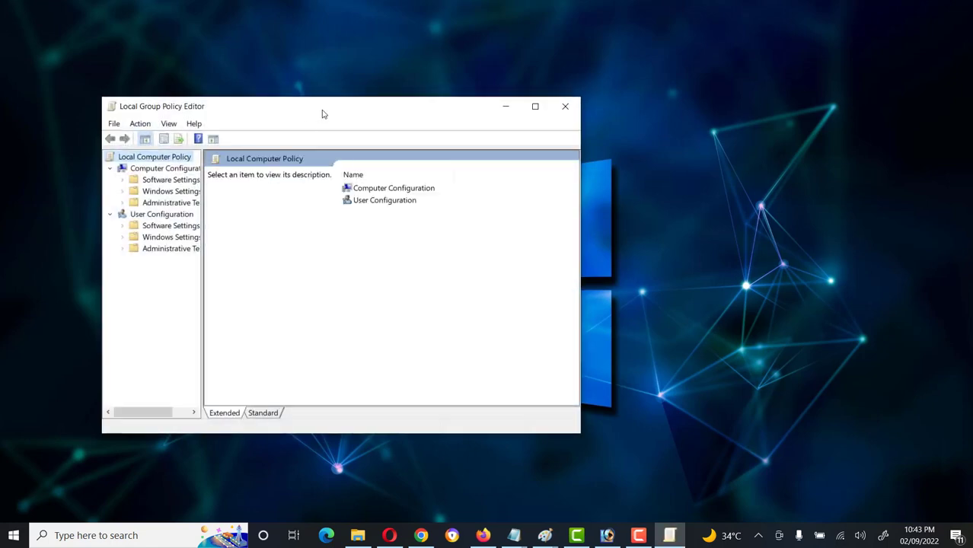
- Maximise the editor and navigate Administrative Templates > Windows Components > Windows Update
double_click(323, 111)
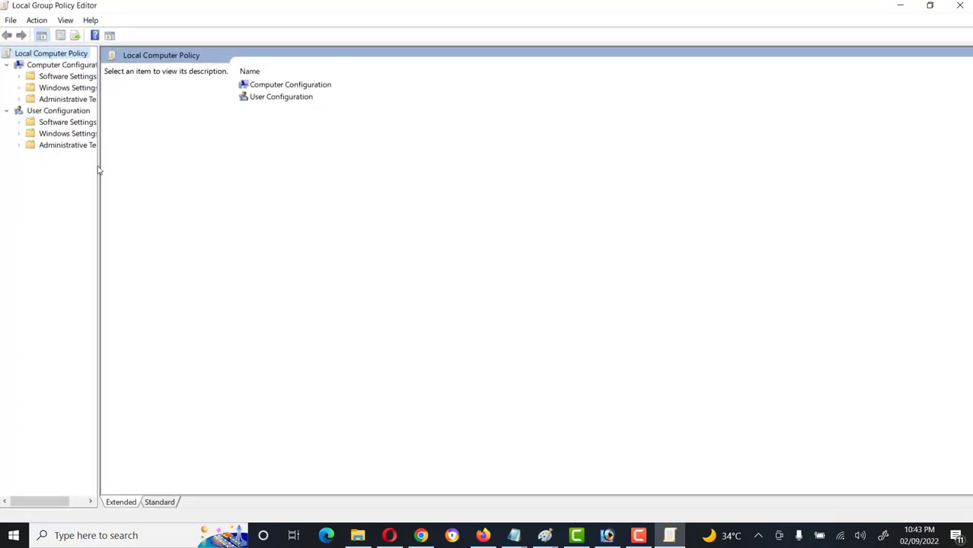
left_click_drag(99, 168, 163, 161)
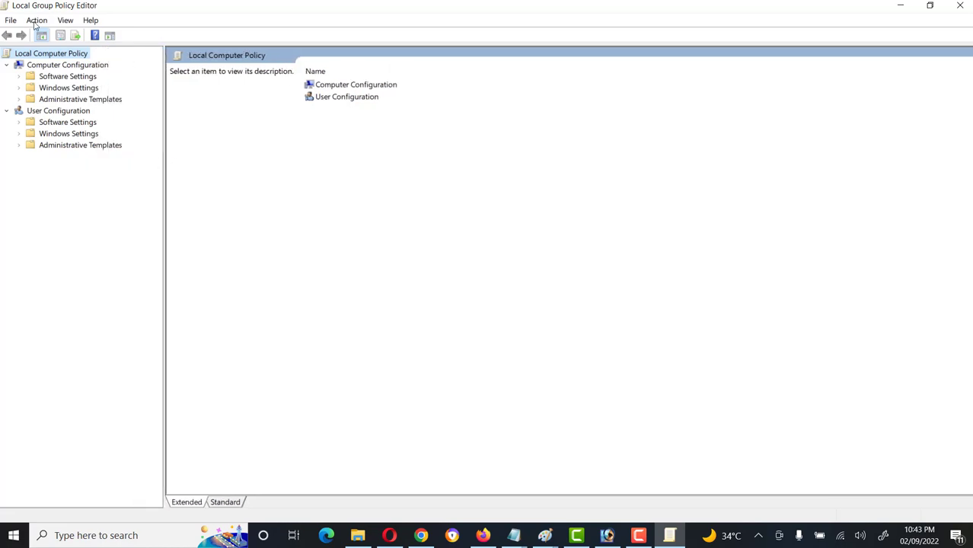
left_click(19, 100)
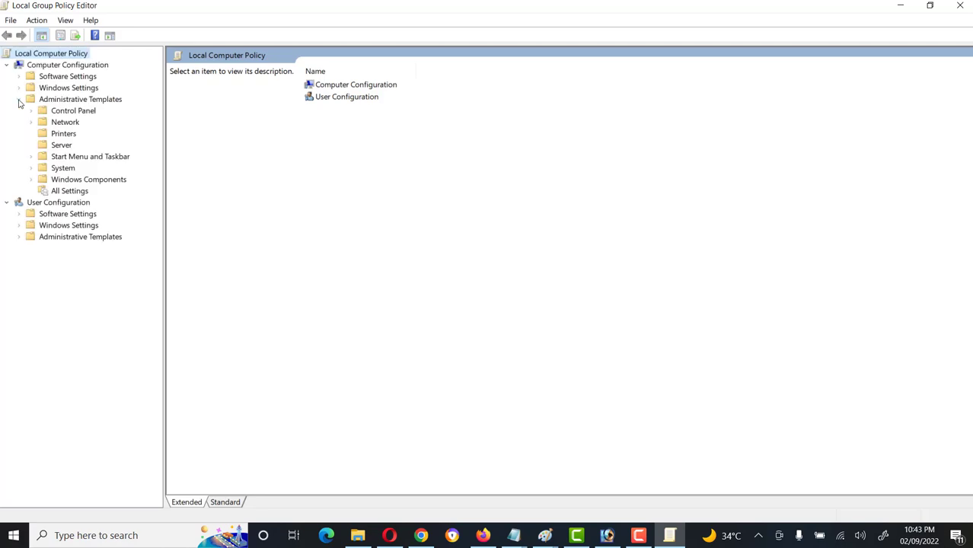
left_click(31, 179)
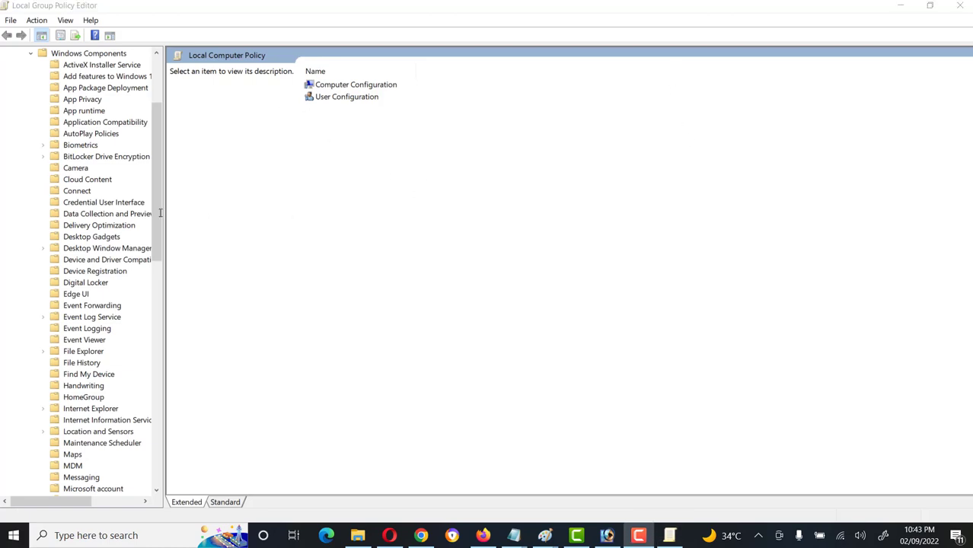
left_click_drag(155, 135, 166, 396)
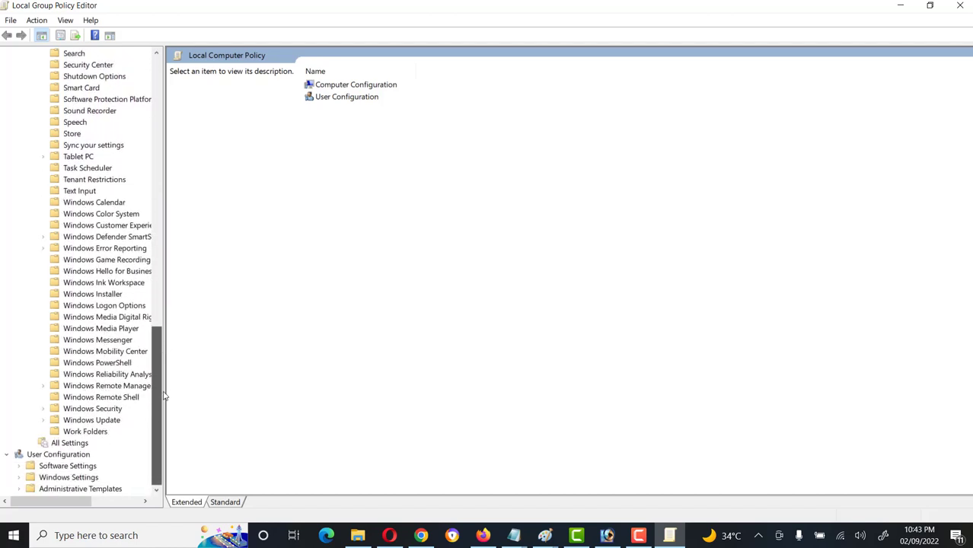
left_click(66, 423)
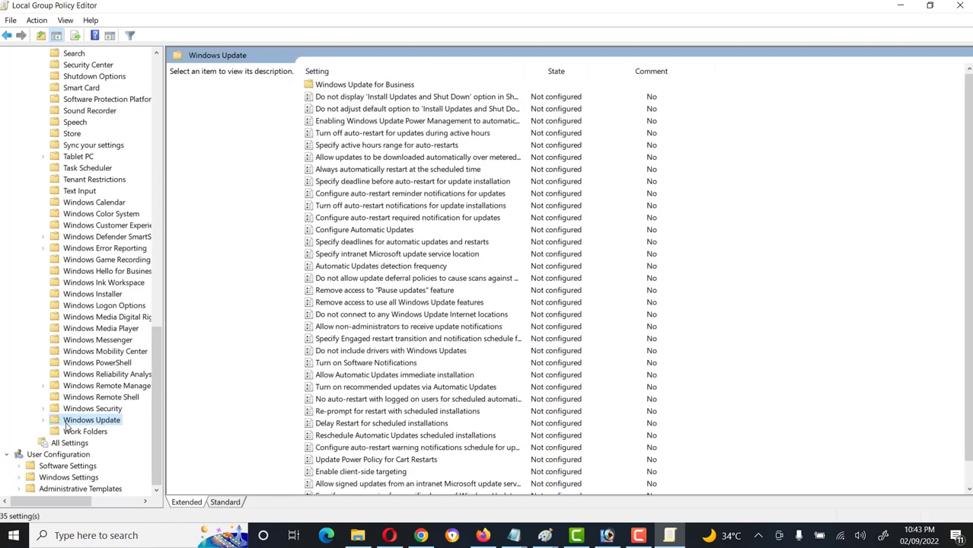
- Expand Windows Update and step through its policies down to Configure Automatic Updates
left_click(44, 422)
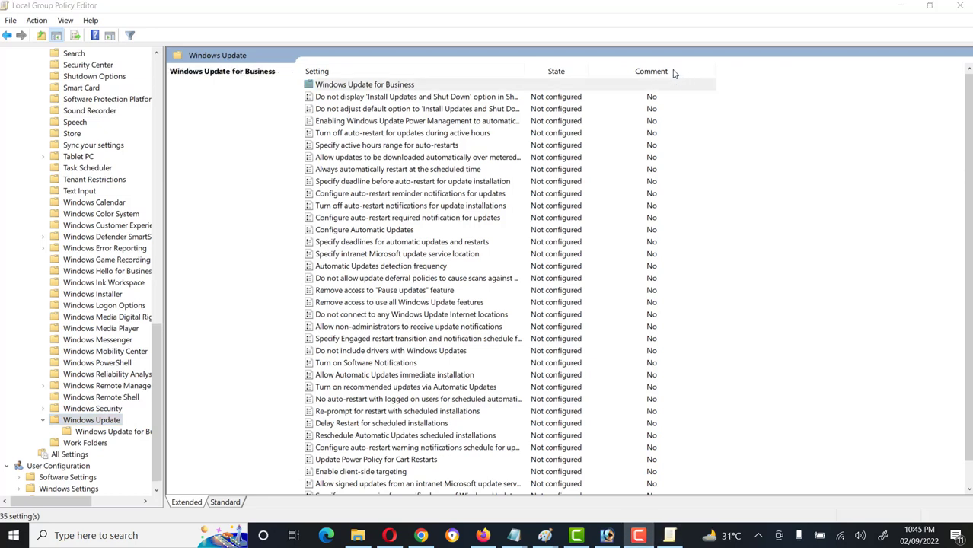
left_click(376, 183)
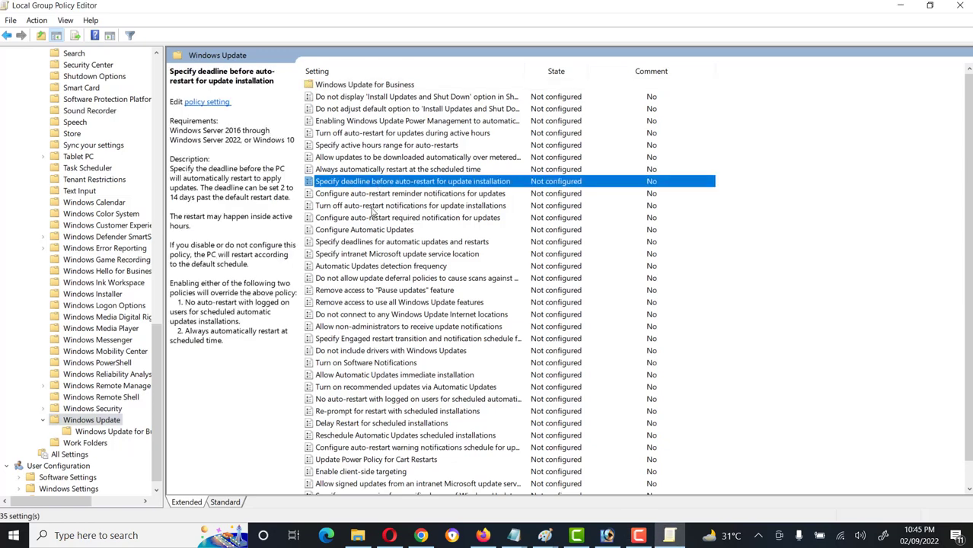
key("Down")
key("Down")
key("Down")
key("Down")
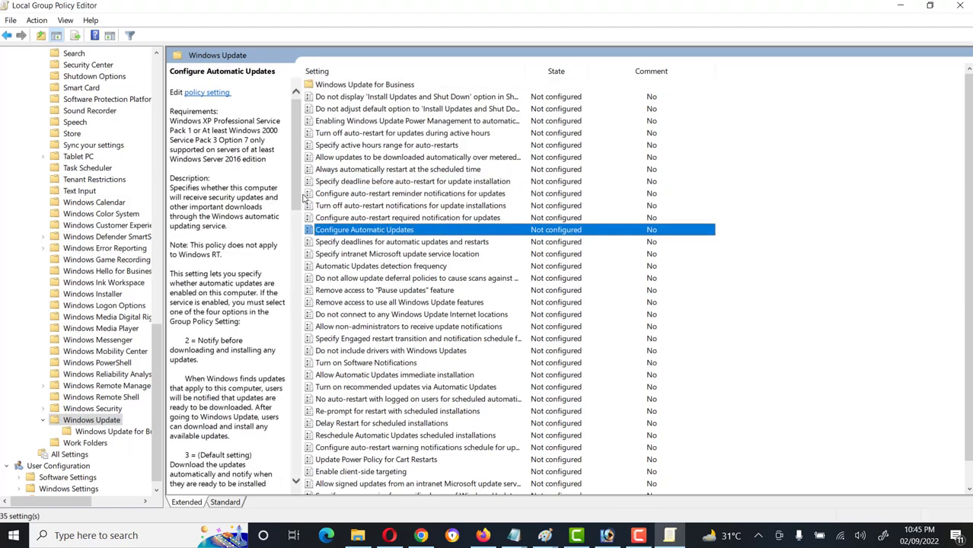
- Switch Configure Automatic Updates to Disabled, apply it and close with OK
double_click(386, 232)
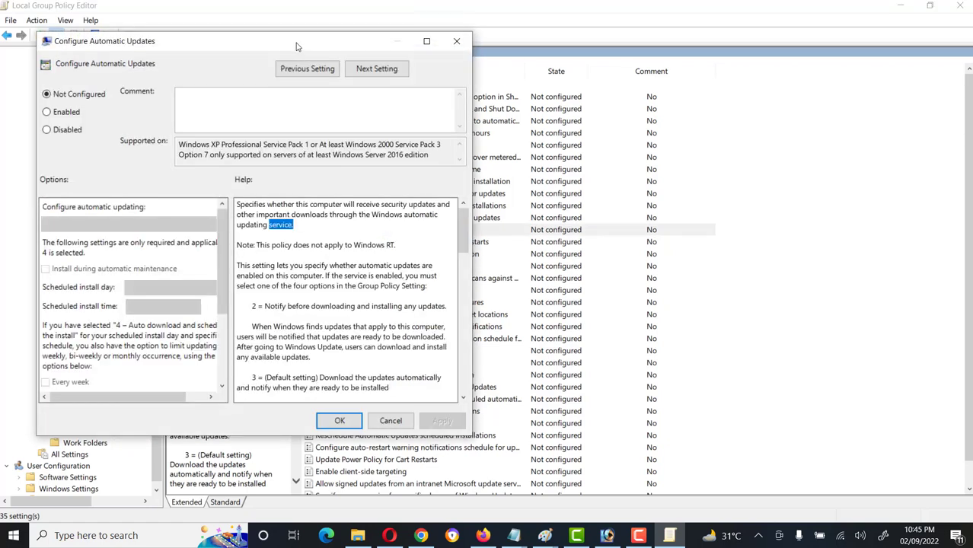
left_click_drag(298, 44, 405, 90)
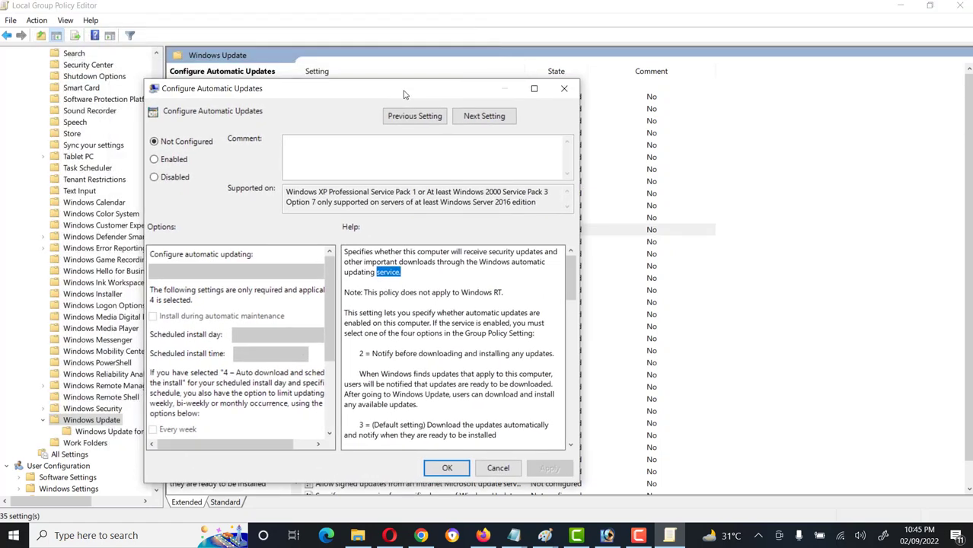
left_click(166, 179)
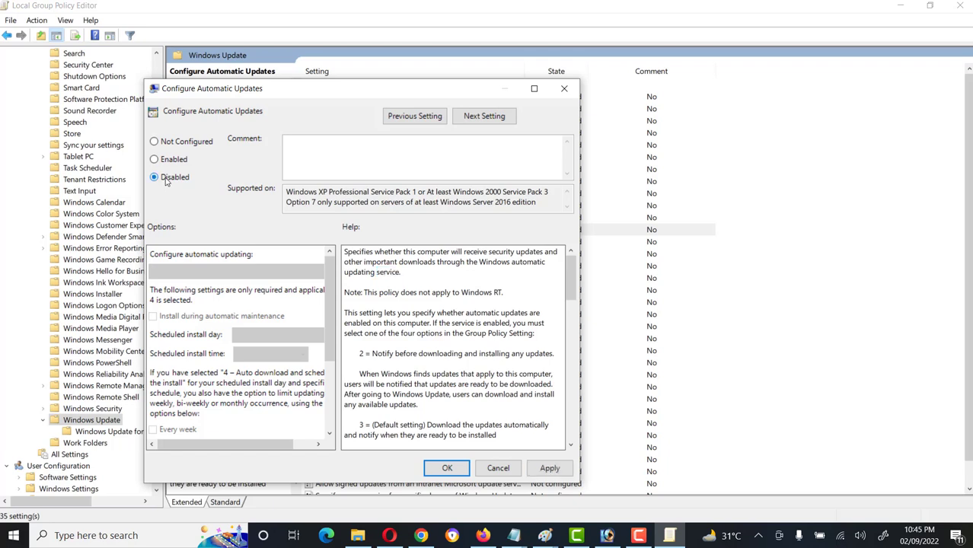
left_click(550, 470)
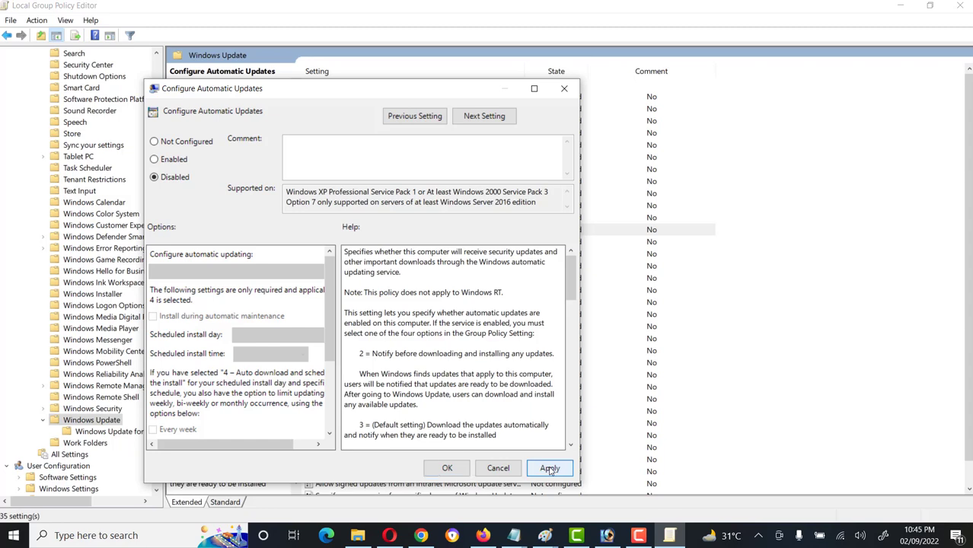
left_click(459, 472)
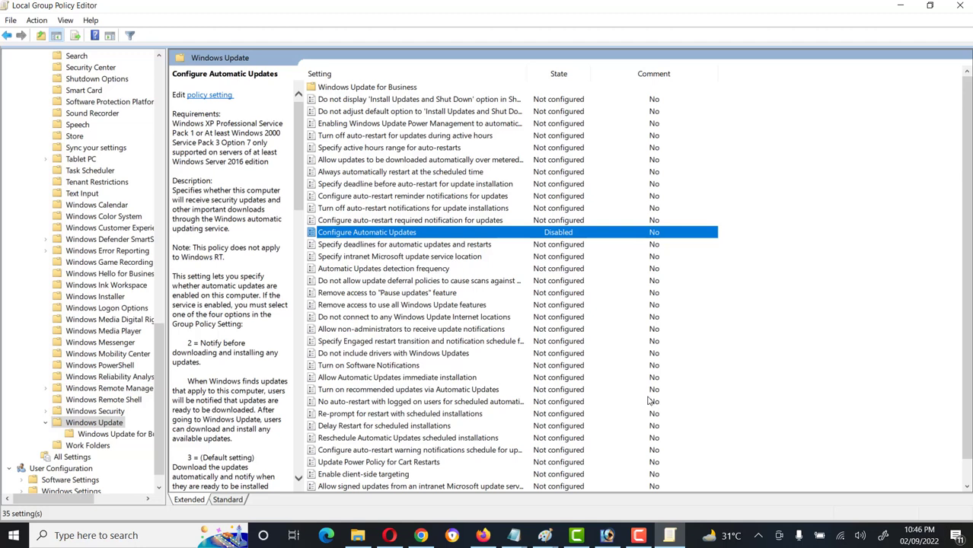
- Minimise the Group Policy Editor and open the Start menu
left_click(900, 5)
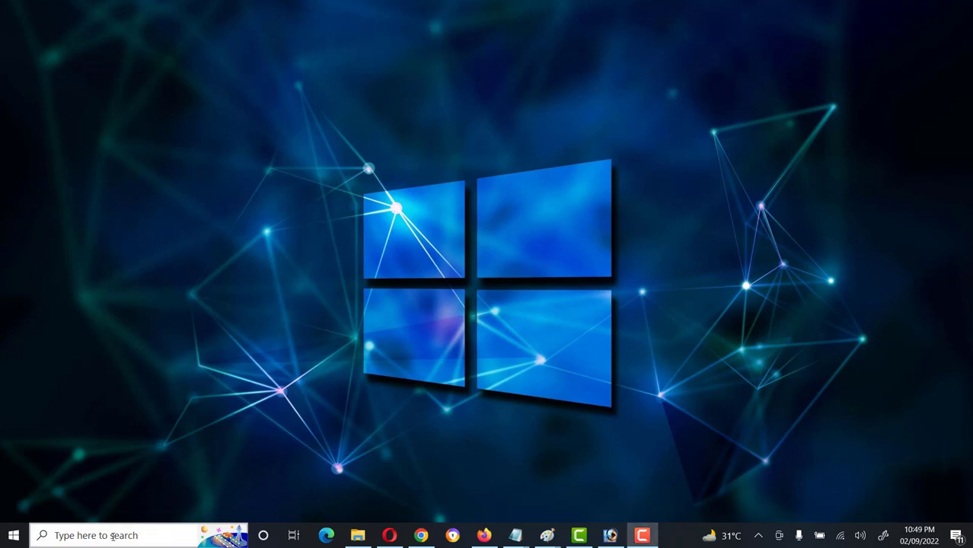
left_click(10, 537)
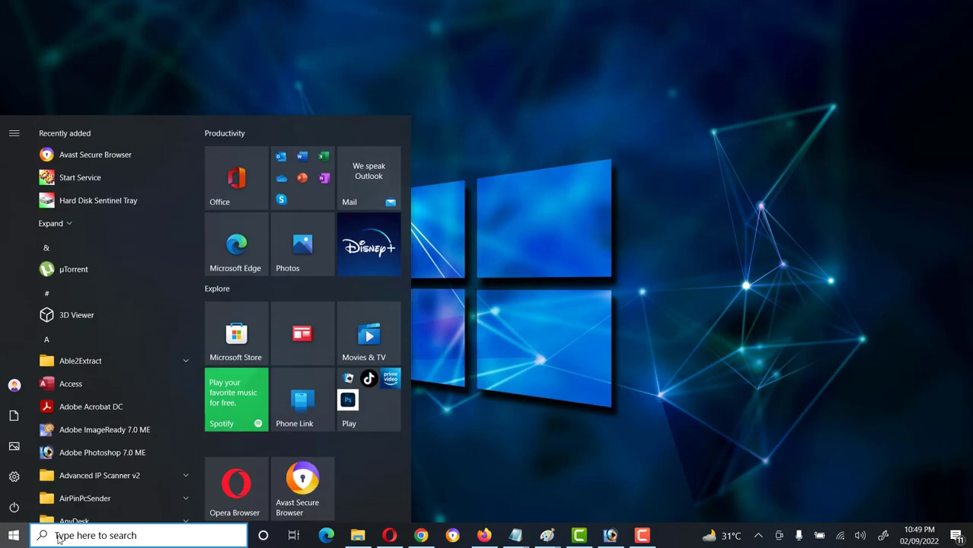
- Search for 'registr' and launch Registry Editor from the results
left_click(61, 535)
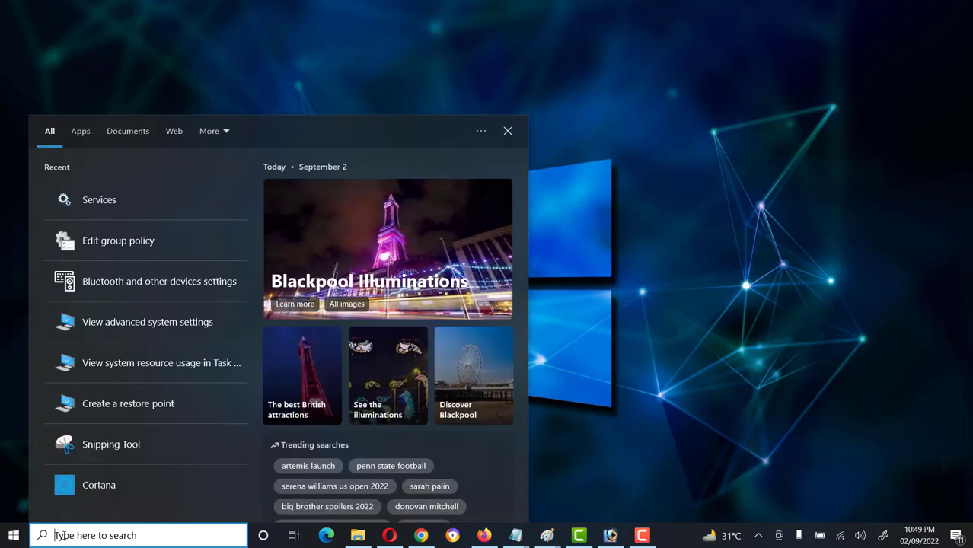
type("re")
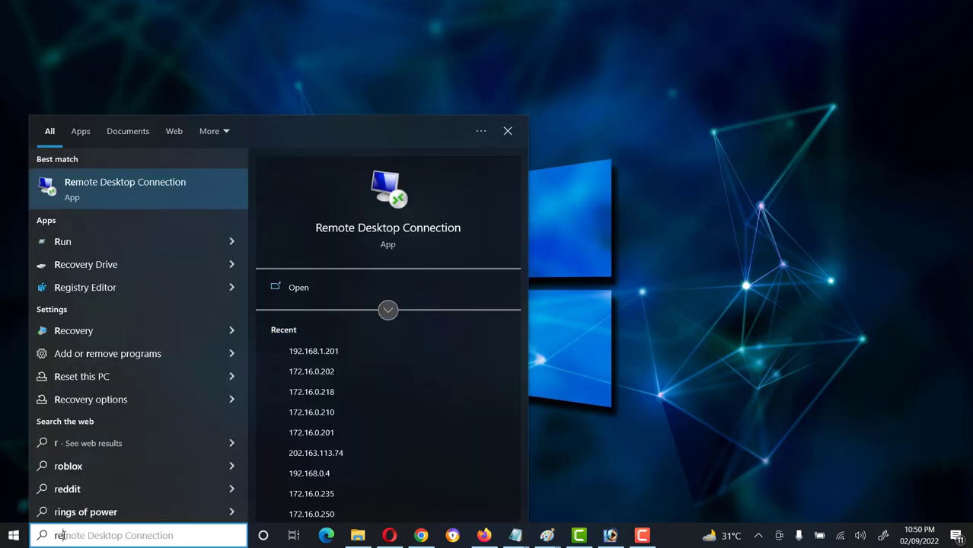
type("gistry")
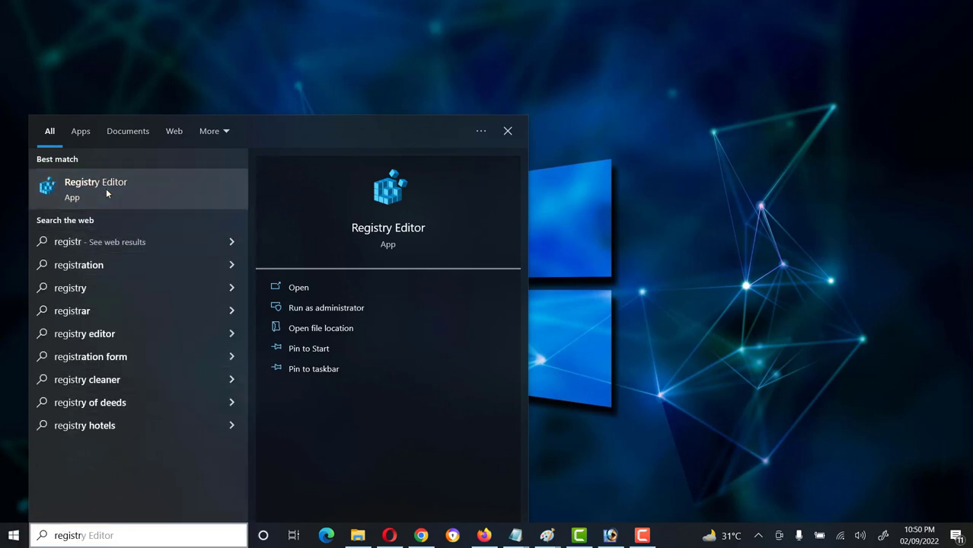
left_click(105, 188)
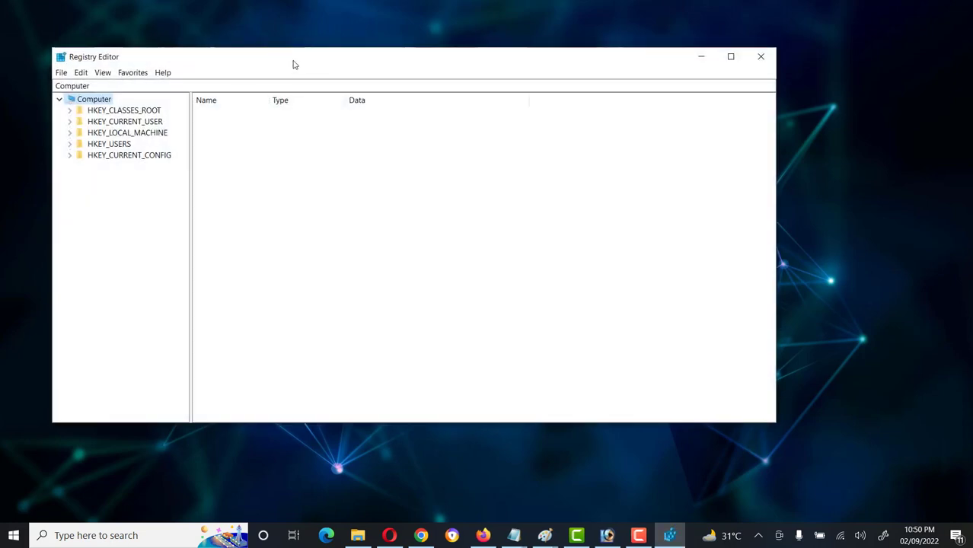
- Maximise Registry Editor and expand HKEY_LOCAL_MACHINE\SOFTWARE\Policies\Microsoft\Windows
double_click(293, 64)
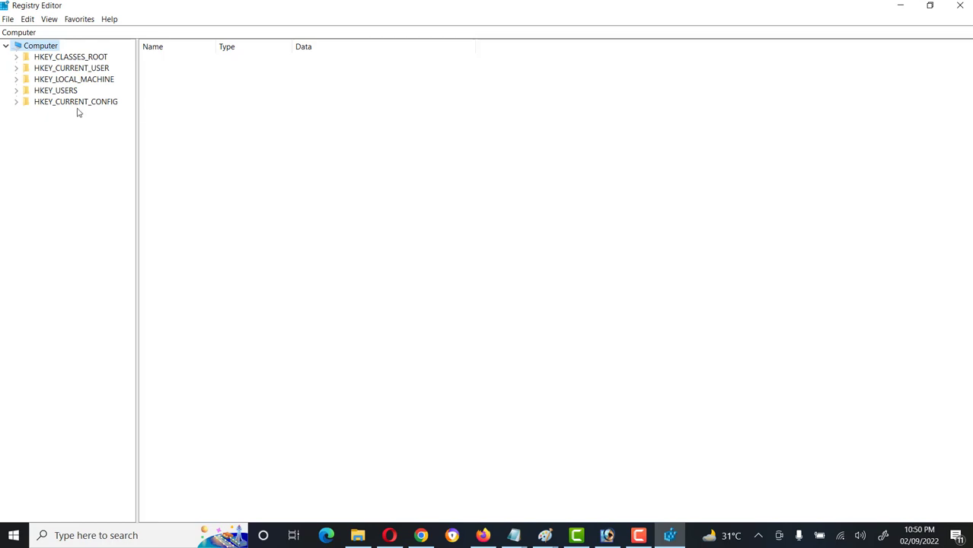
left_click(17, 79)
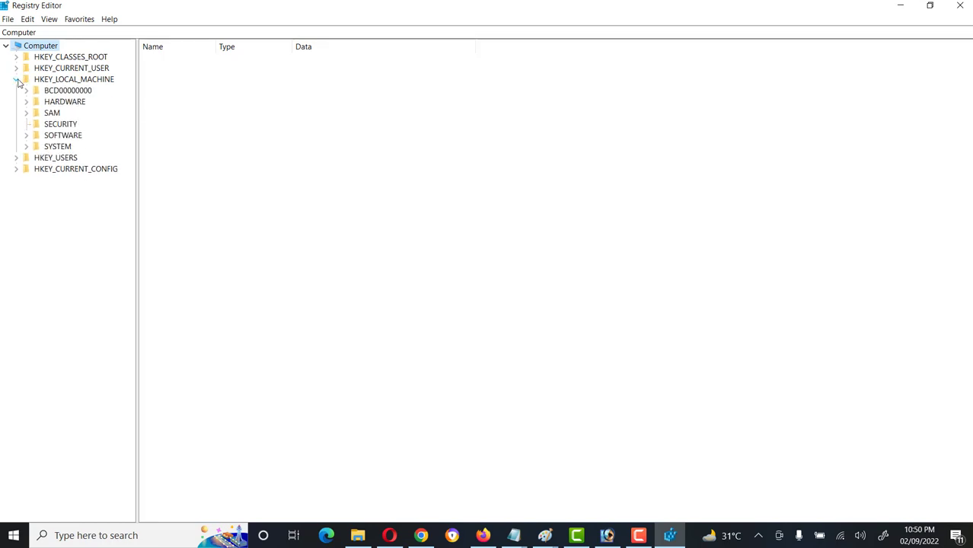
left_click(26, 135)
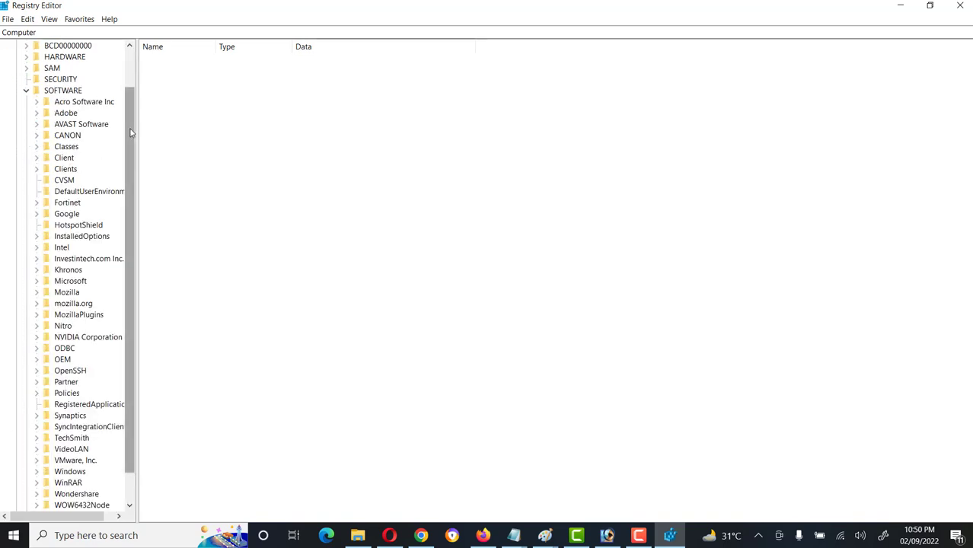
left_click_drag(130, 134, 130, 165)
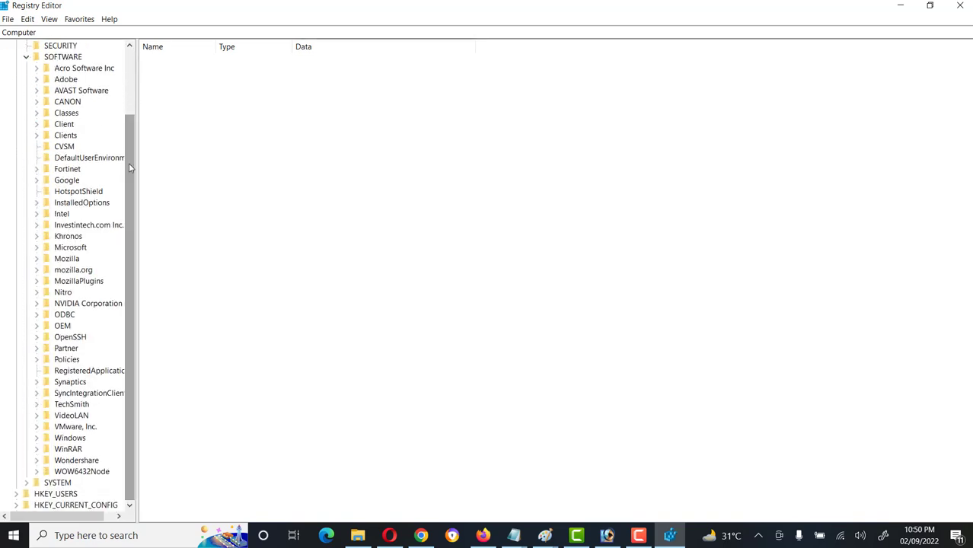
left_click(37, 359)
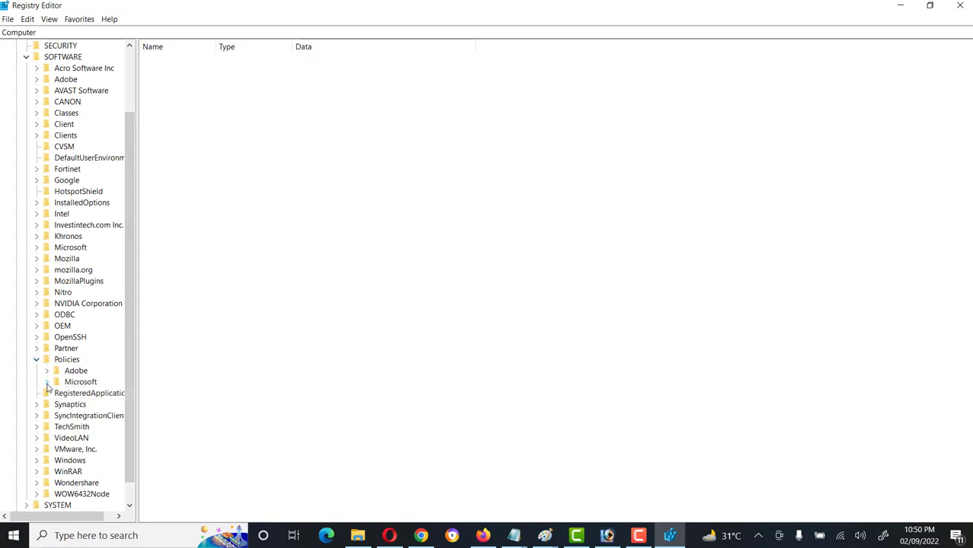
left_click(47, 382)
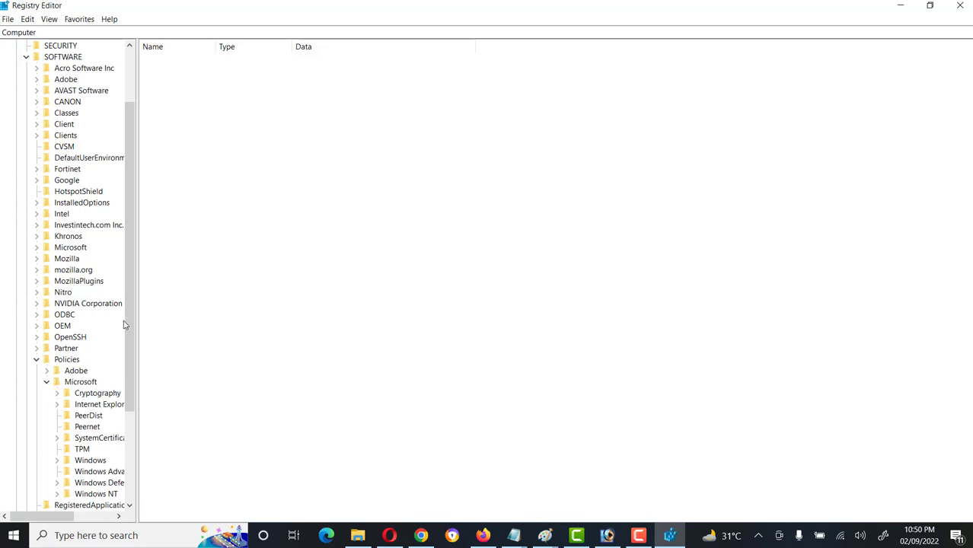
left_click_drag(131, 302, 129, 409)
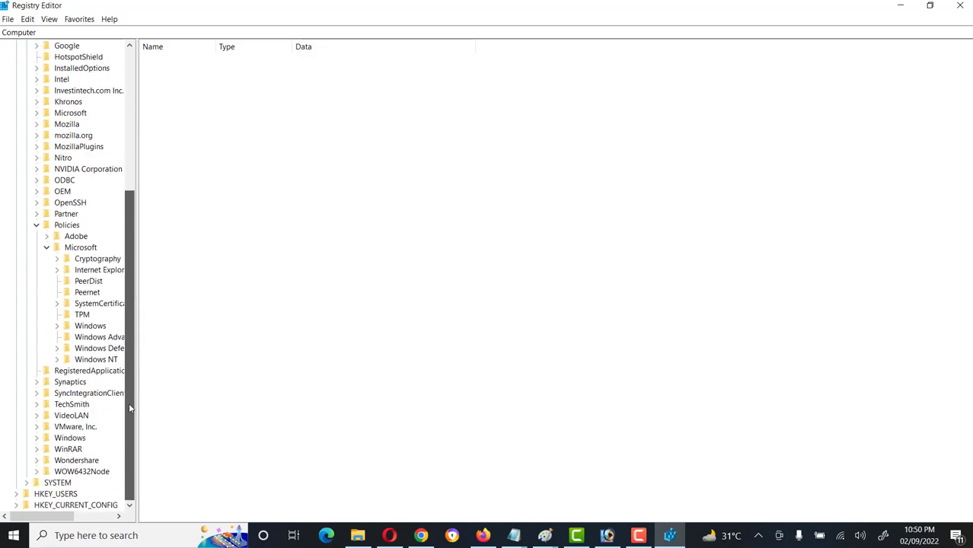
left_click(57, 326)
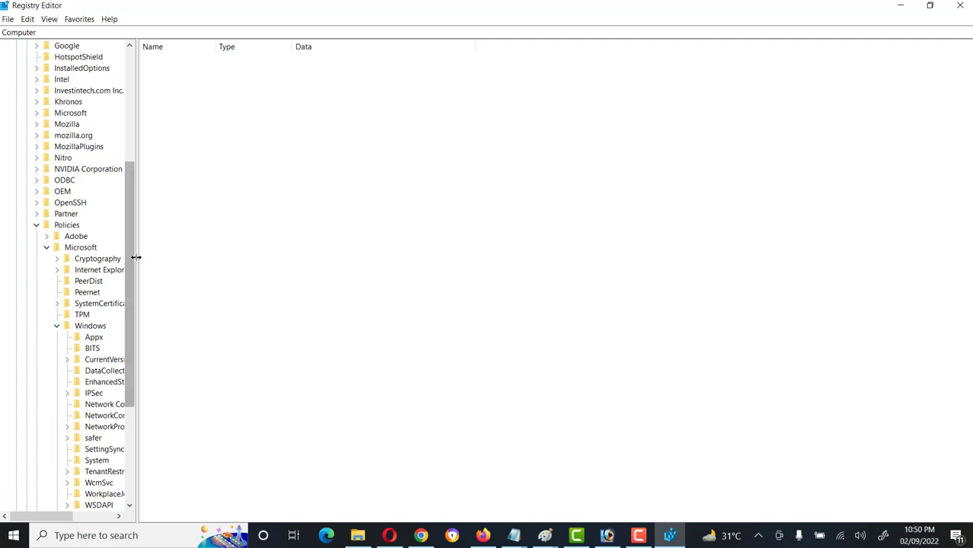
left_click_drag(132, 249, 185, 333)
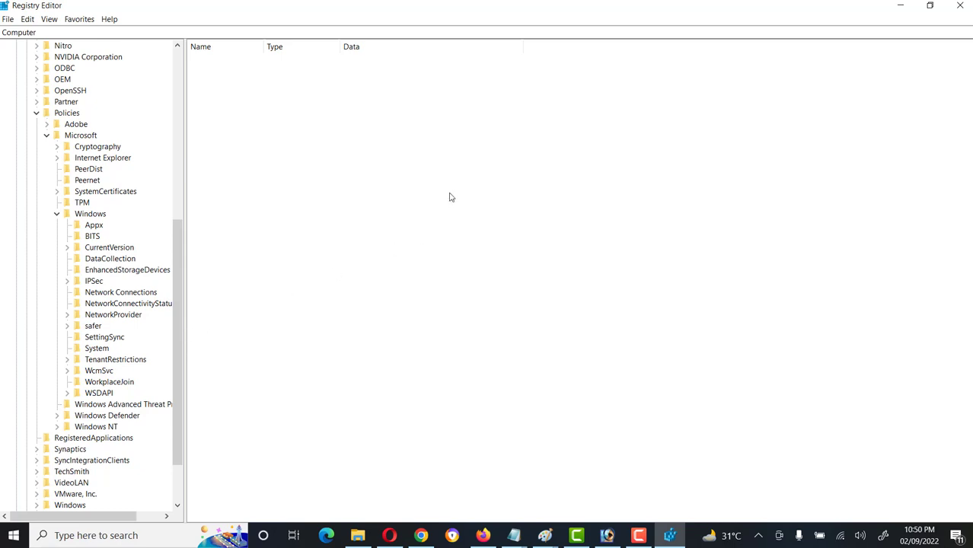
key("F10")
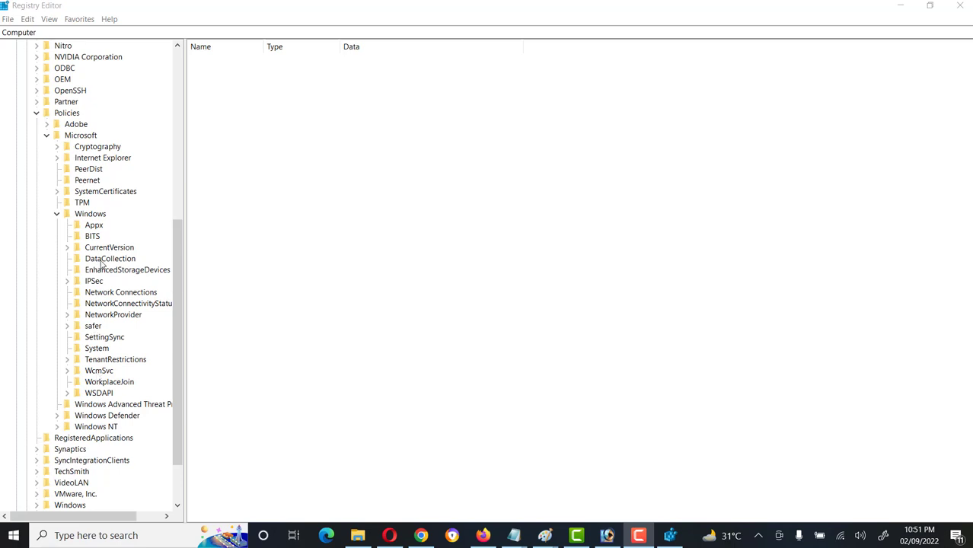
- Create a new key named WindowsUpdate under Policies\Microsoft\Windows
right_click(90, 214)
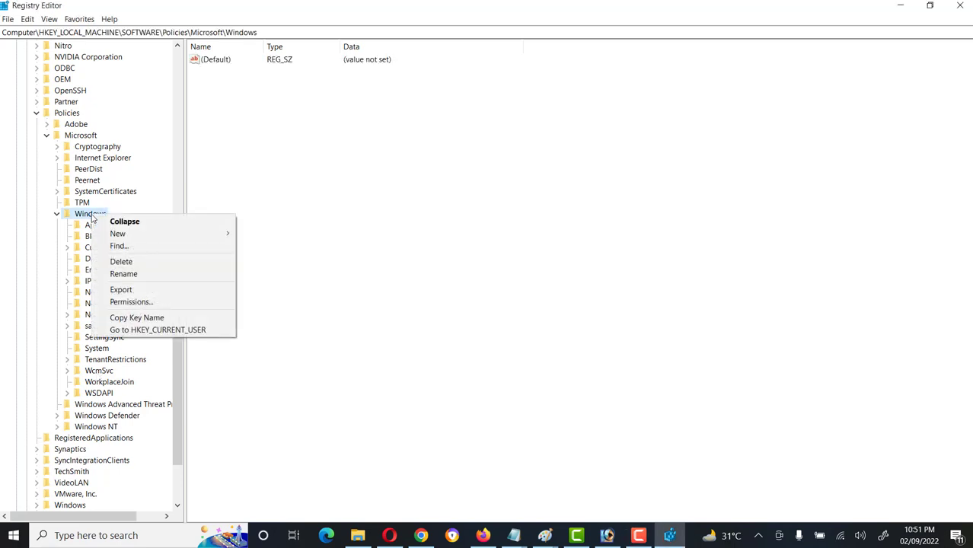
mouse_move(102, 239)
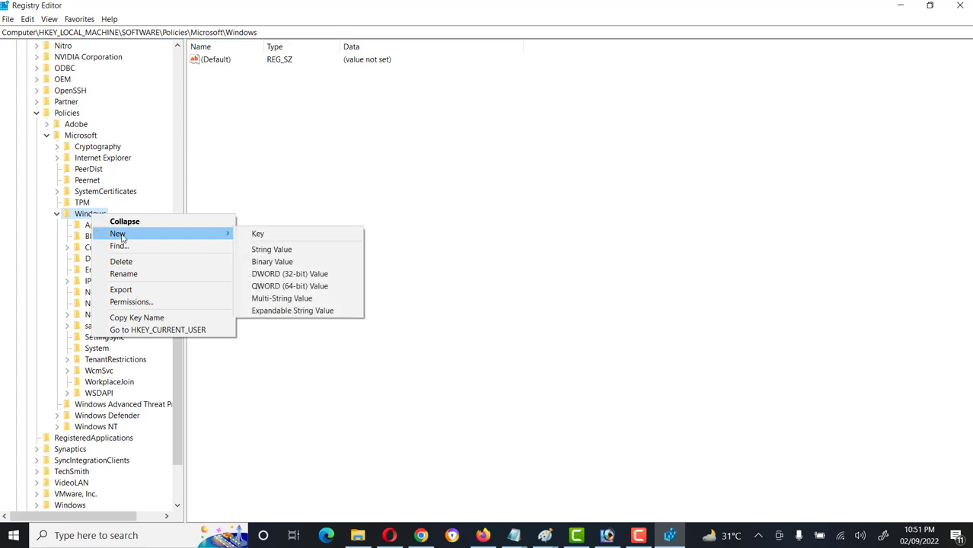
left_click(259, 233)
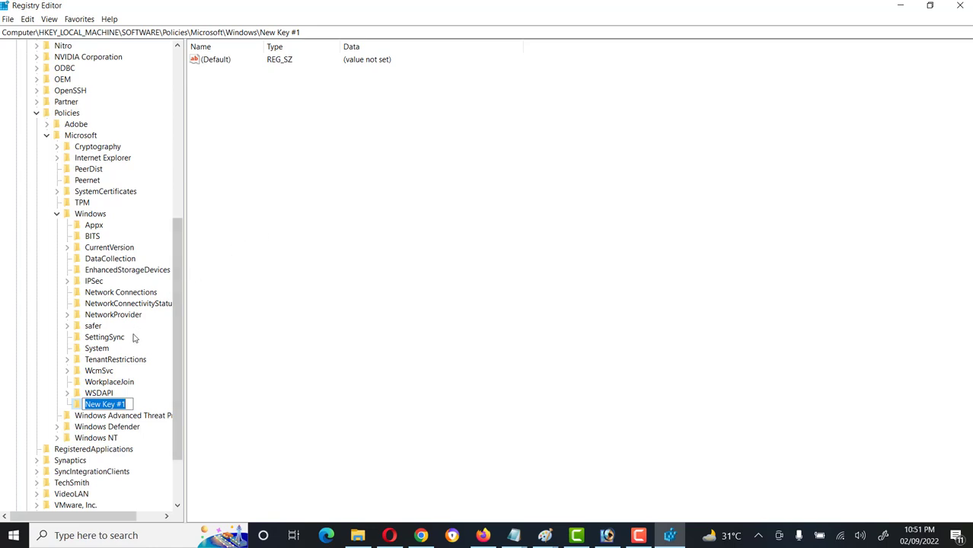
type("Windows")
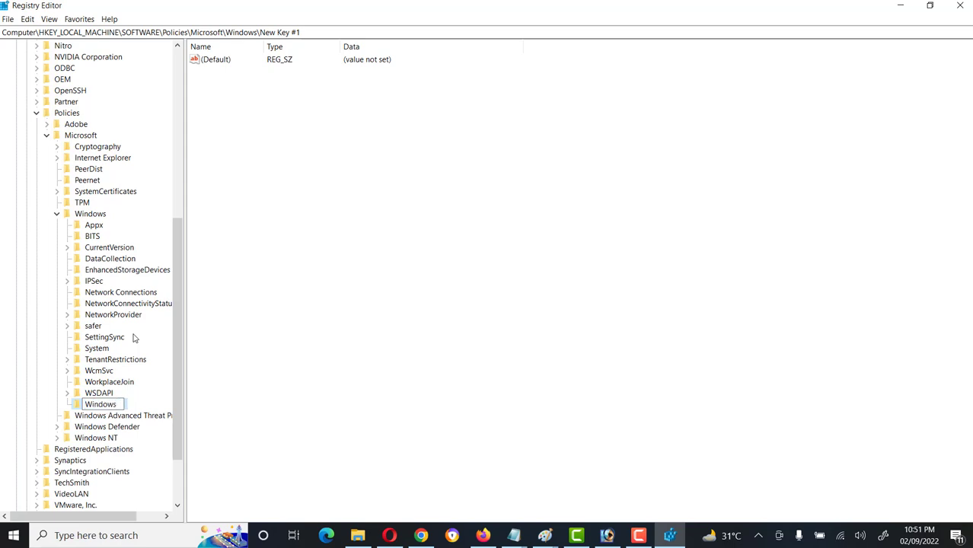
type("Update")
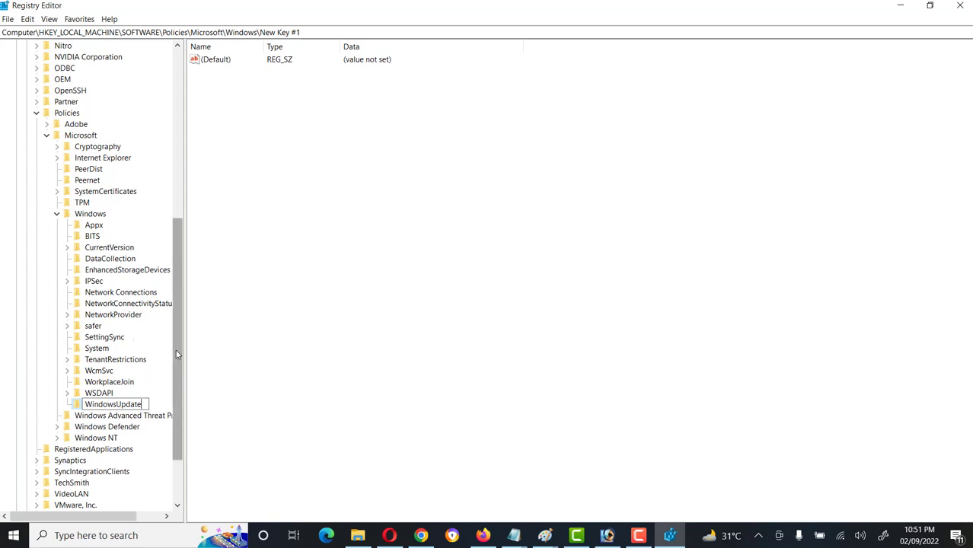
key("Return")
left_click_drag(176, 350, 180, 373)
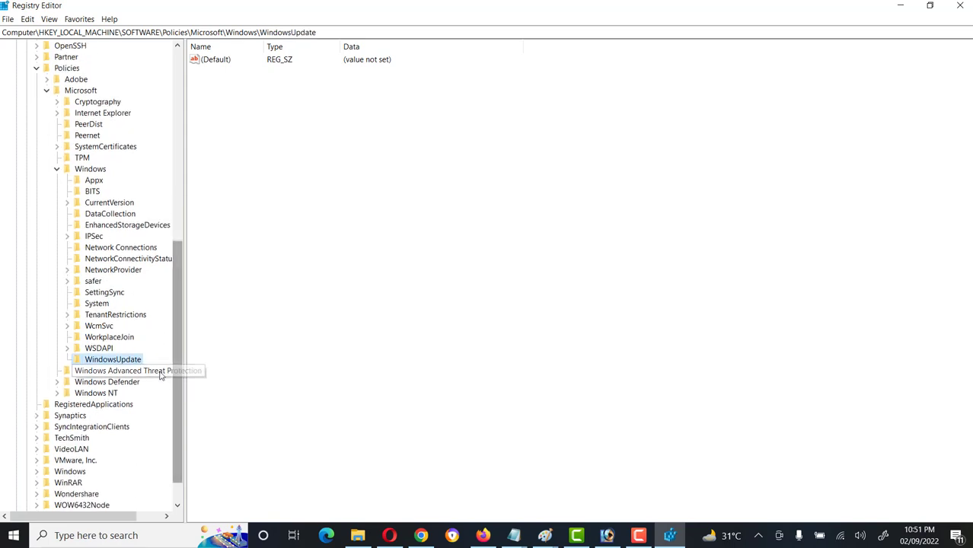
- Create an AU subkey inside WindowsUpdate and select it
right_click(125, 364)
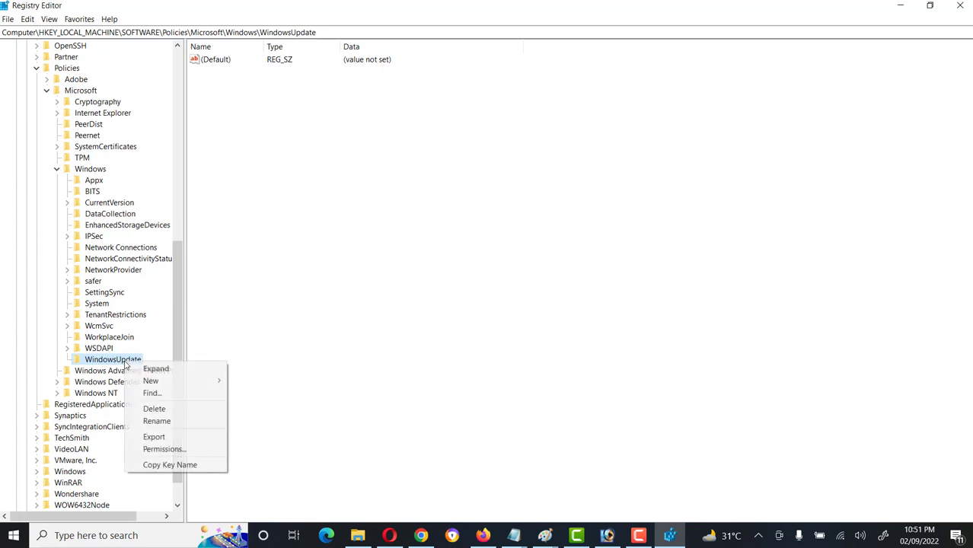
mouse_move(159, 387)
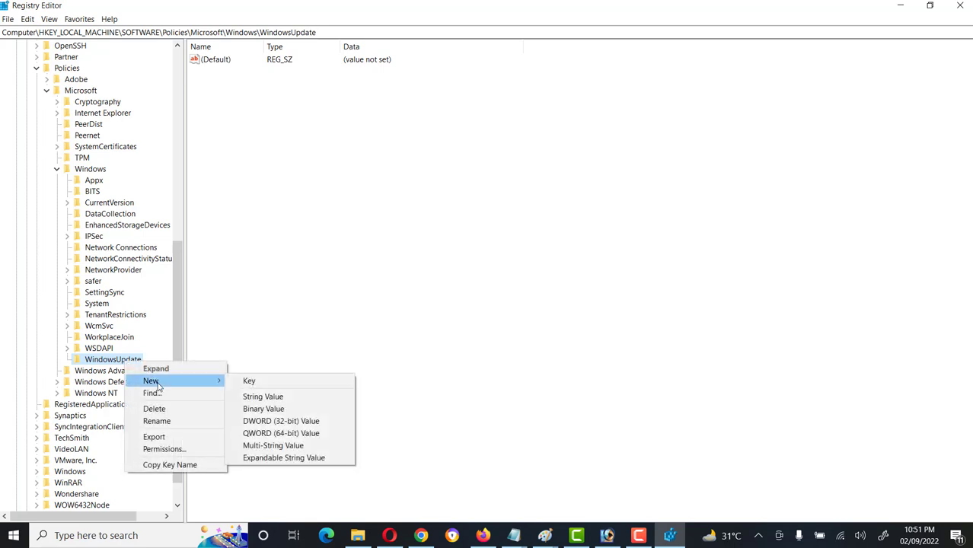
left_click(248, 381)
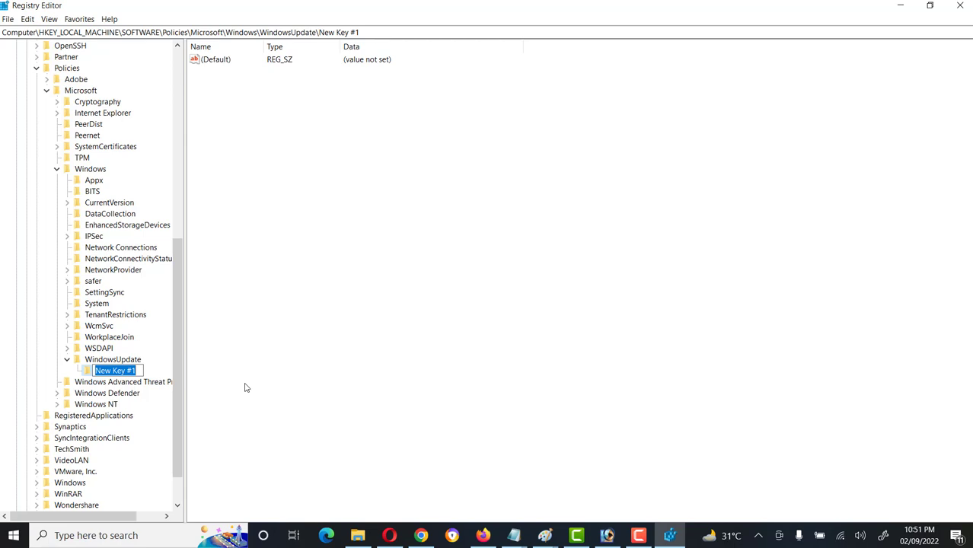
type("AU")
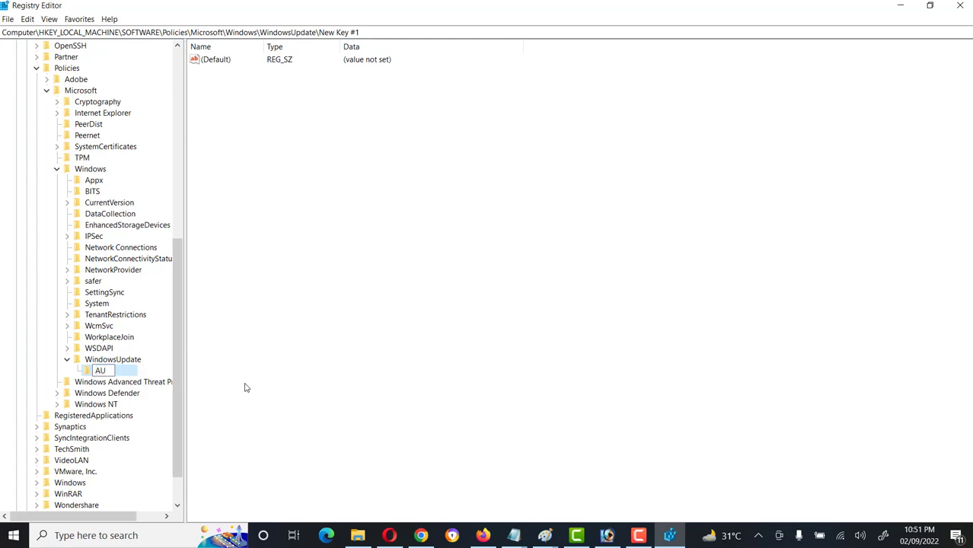
left_click(268, 391)
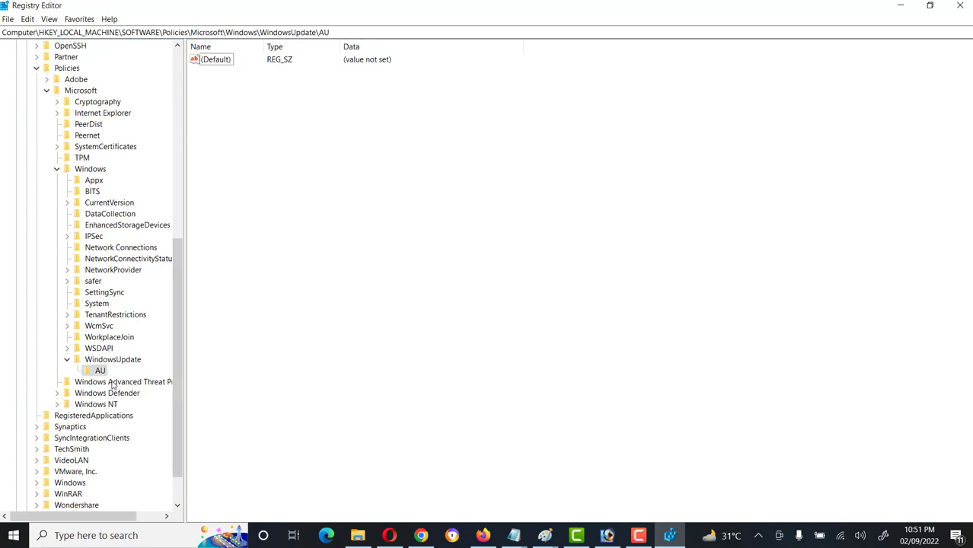
left_click(93, 372)
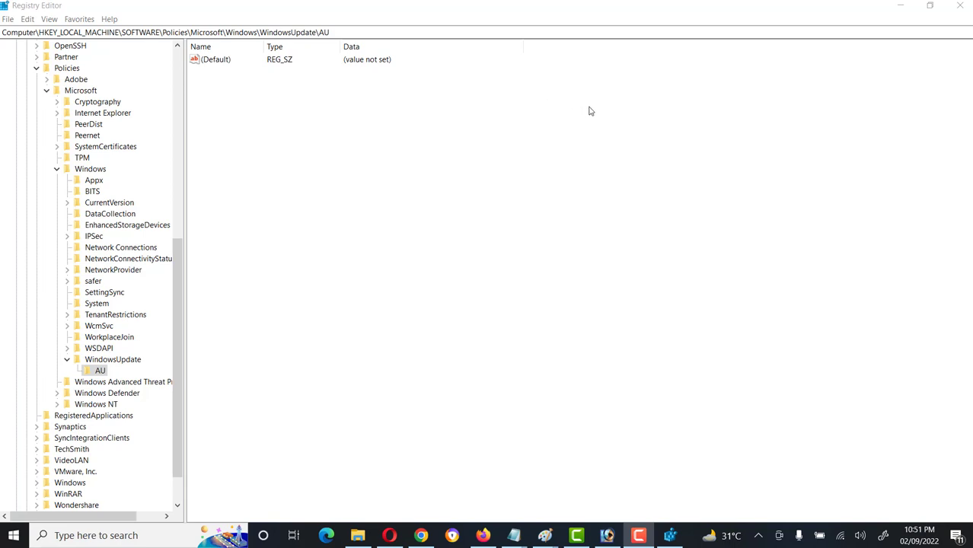
- Add a DWORD (32-bit) value named NoAutoupdate to the AU key
right_click(230, 99)
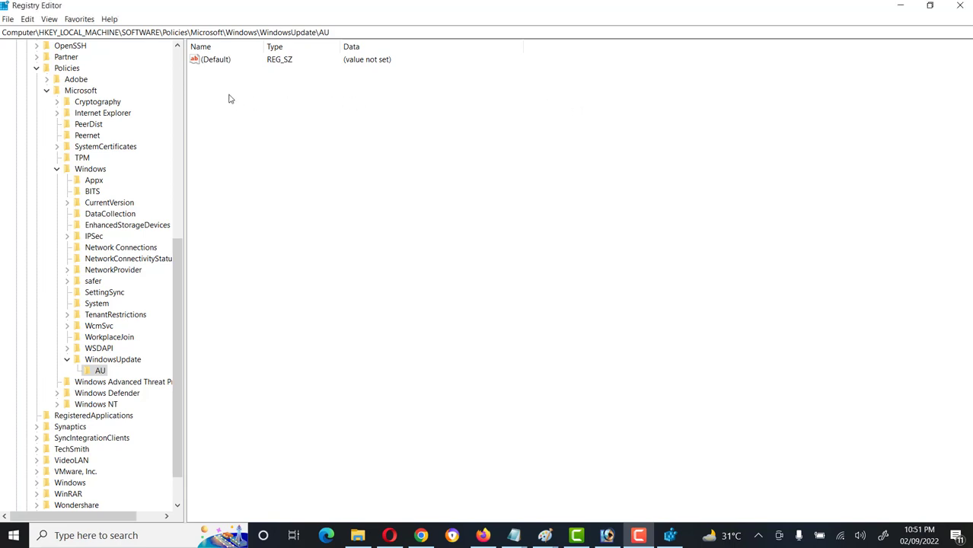
mouse_move(244, 102)
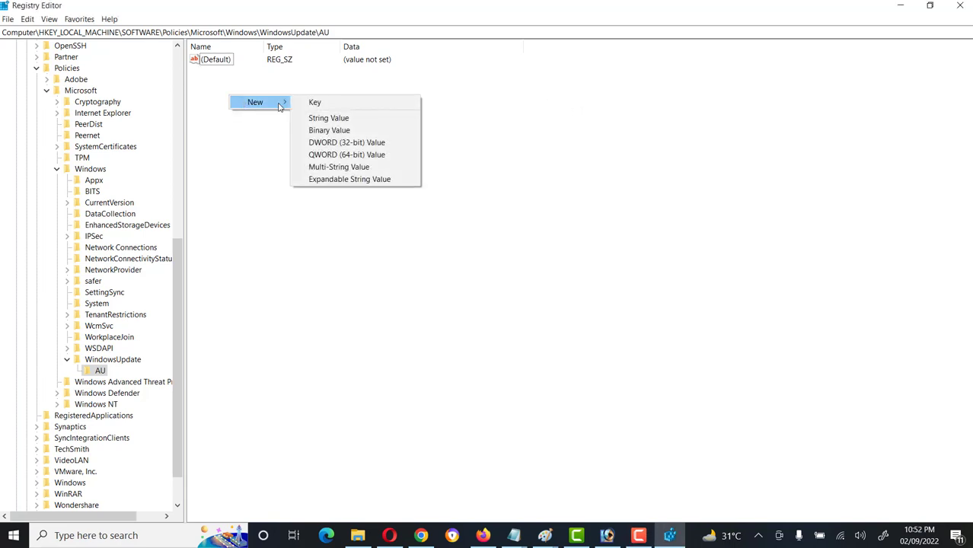
left_click(337, 144)
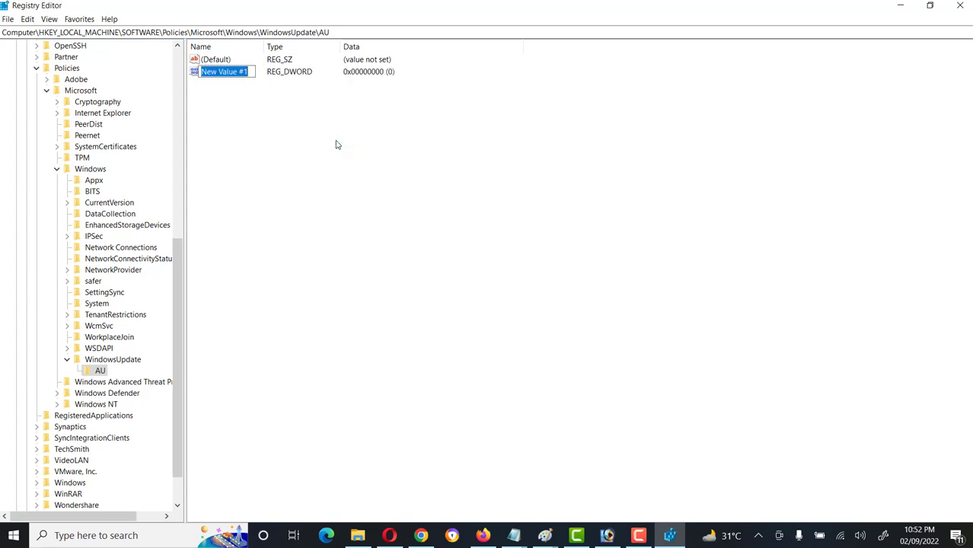
type("No")
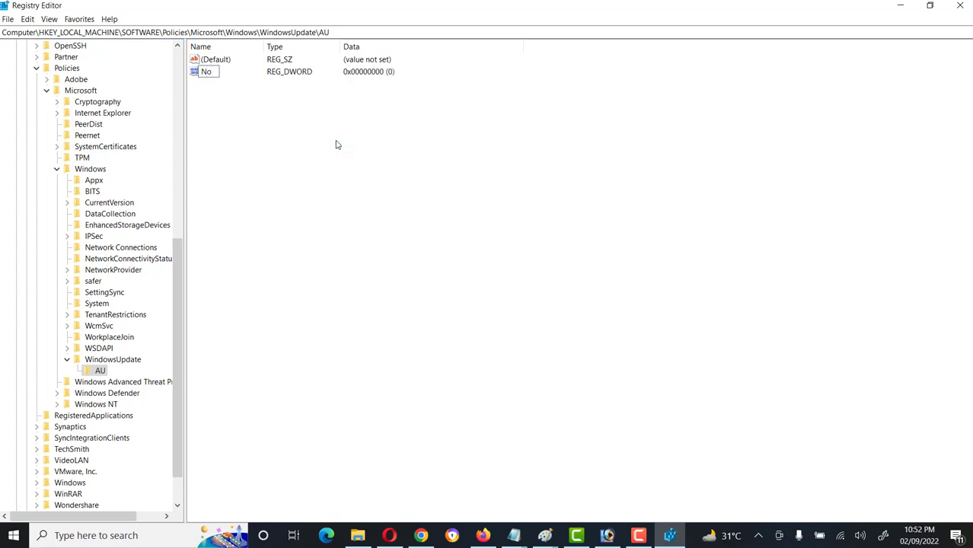
type("Autoupdate")
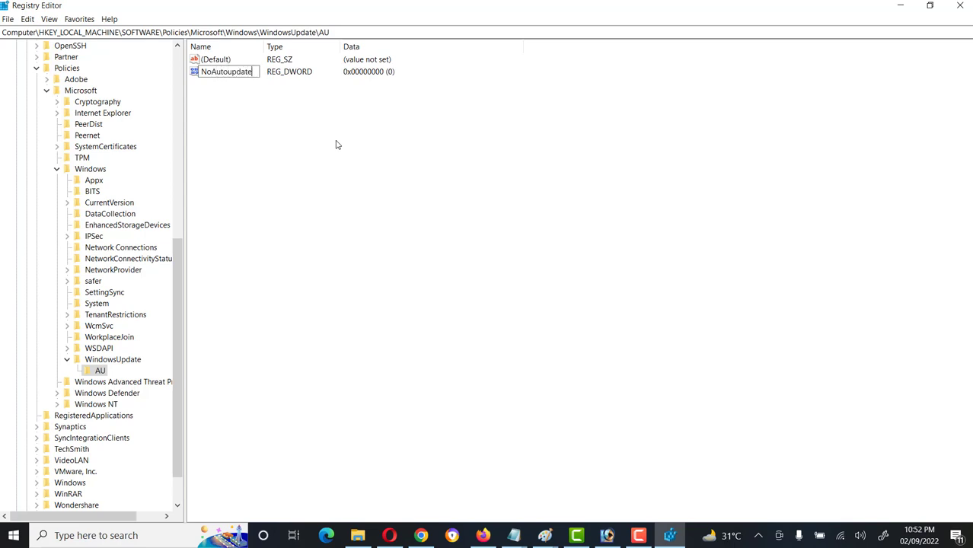
key("Return")
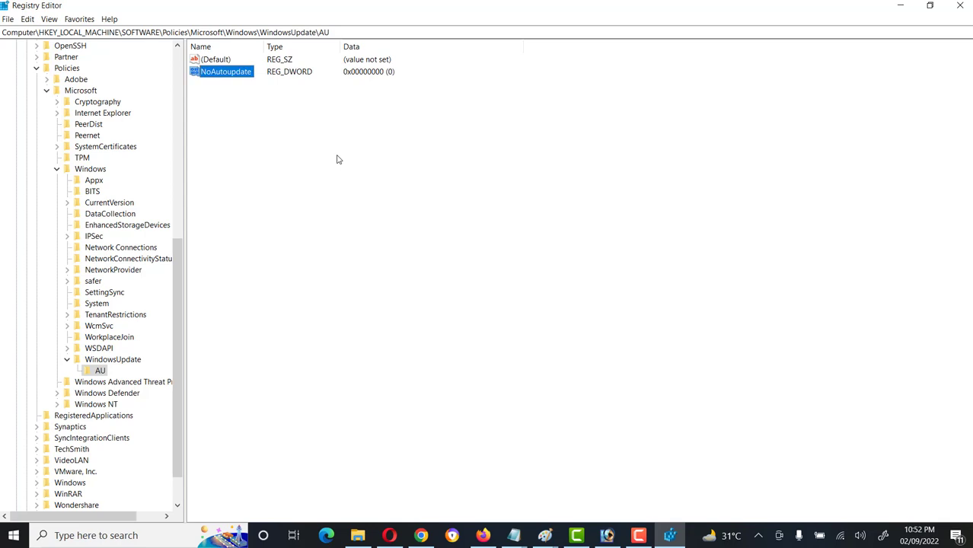
- Change NoAutoupdate's value data to 1 and minimise Registry Editor
double_click(228, 75)
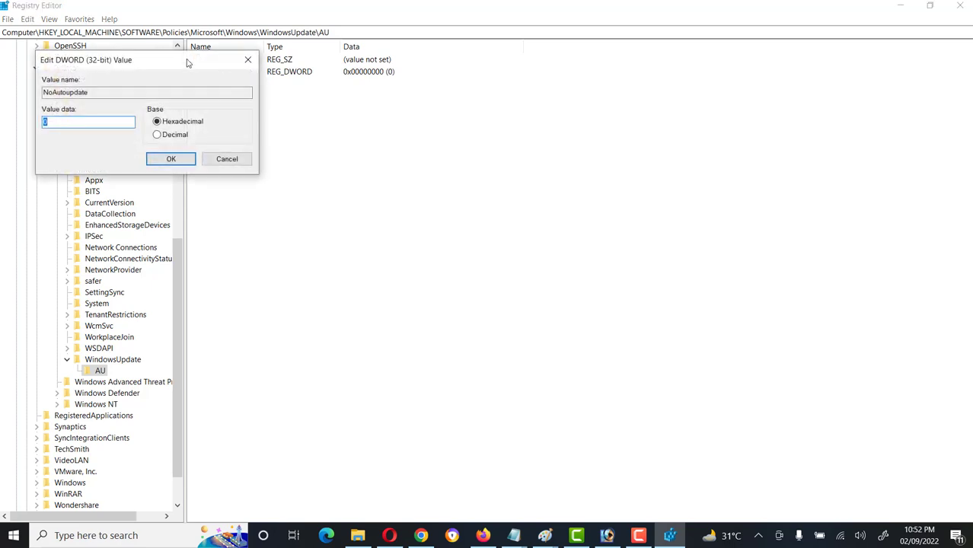
left_click_drag(189, 61, 344, 105)
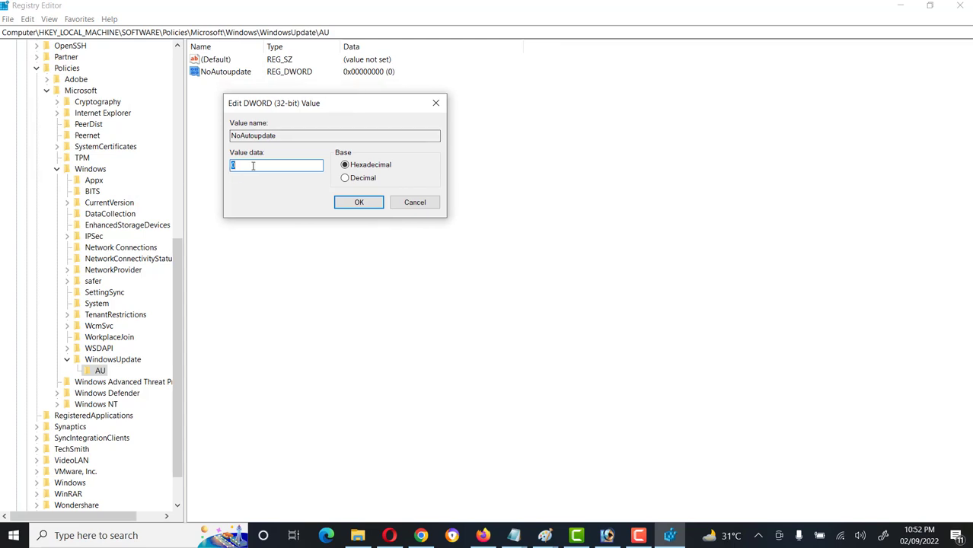
type("1")
left_click(355, 207)
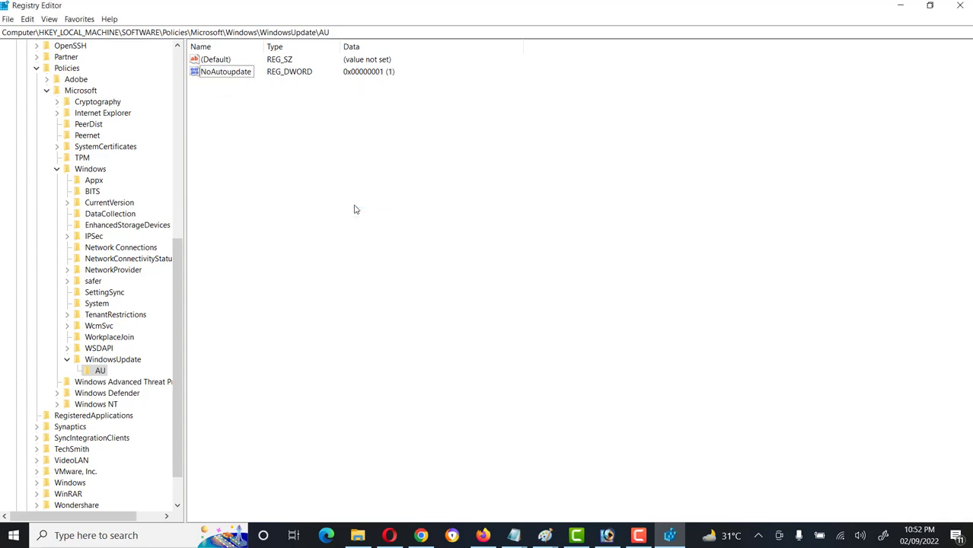
left_click(898, 7)
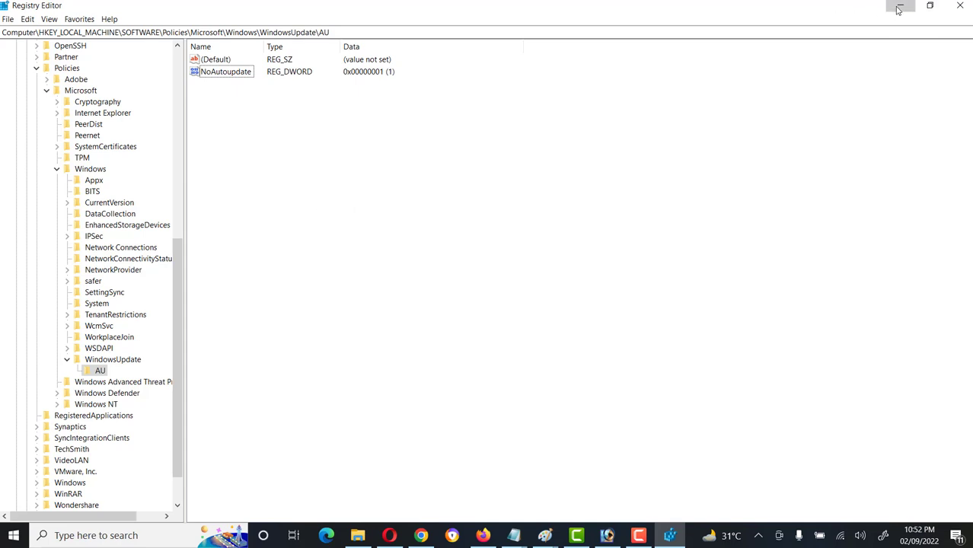